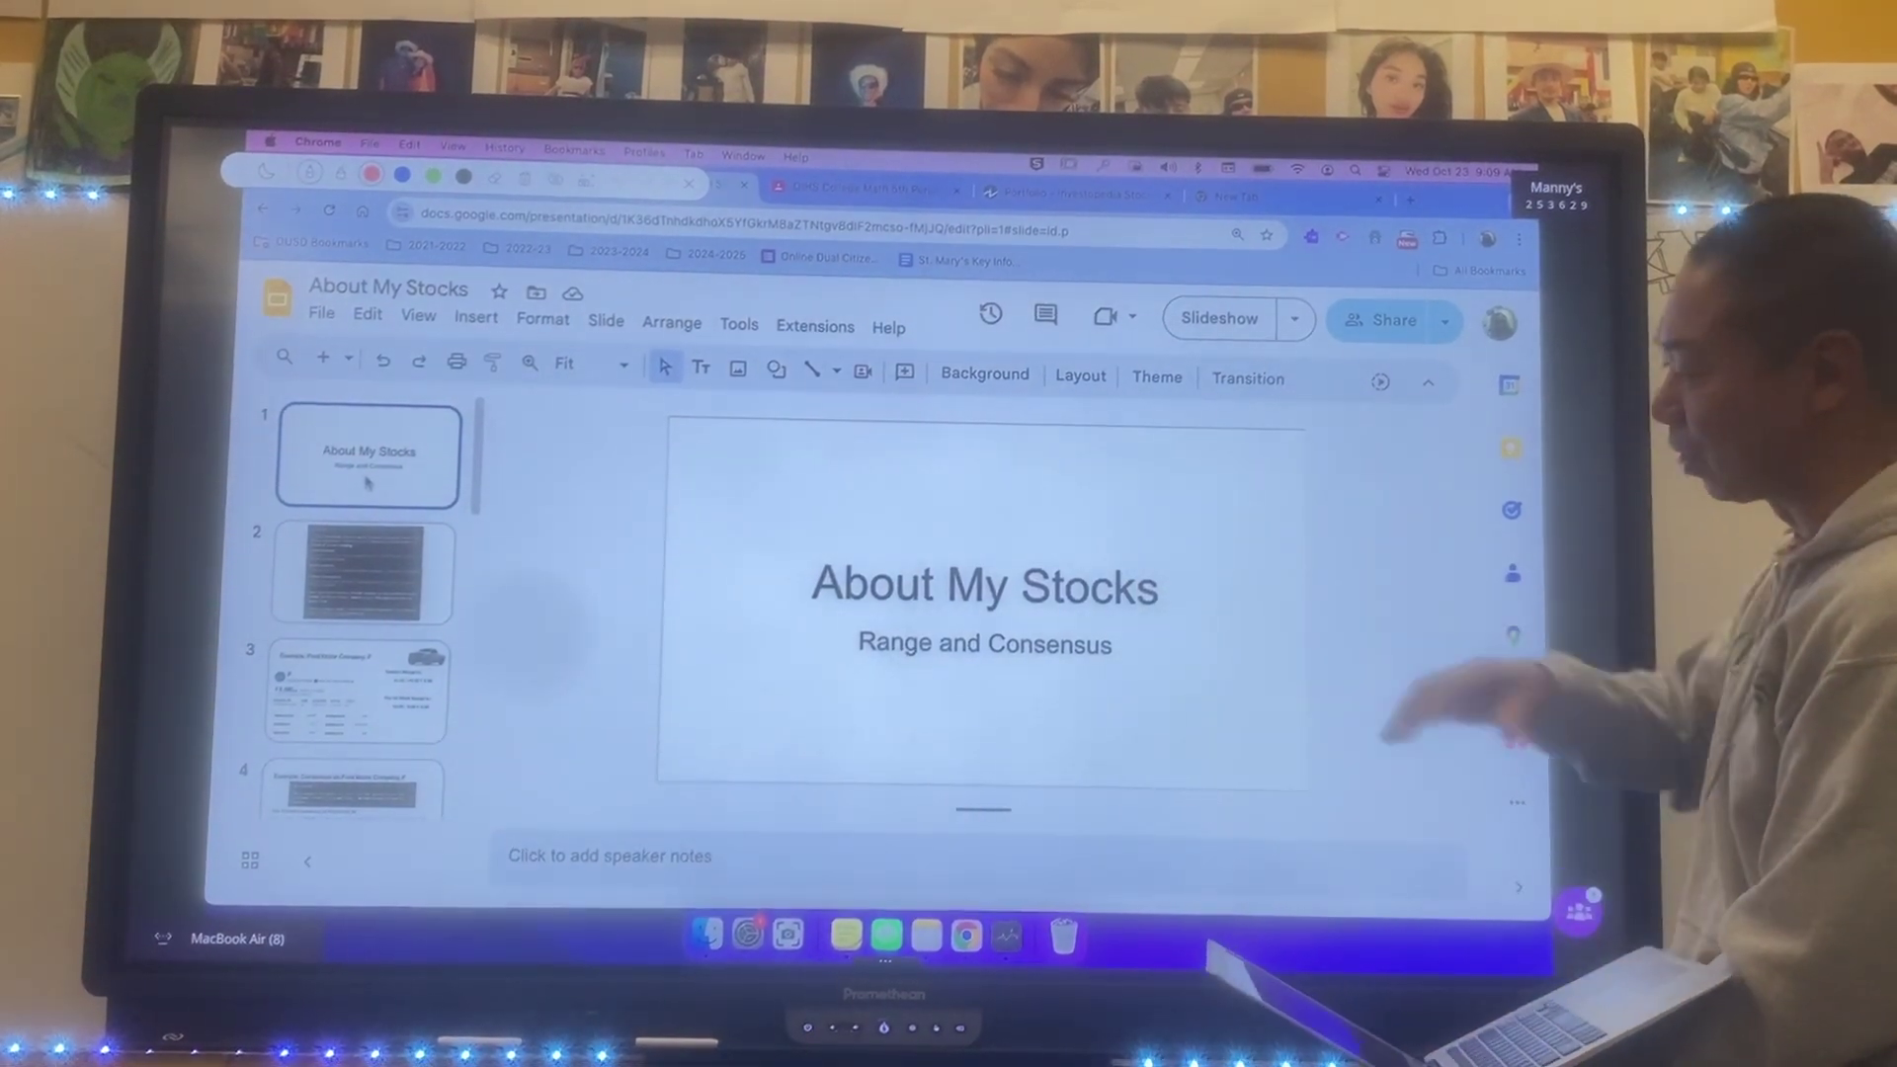
# Walk through slides 2–4, the Ford range and consensus examples, to blank slide 5.
pyautogui.click(340, 561)
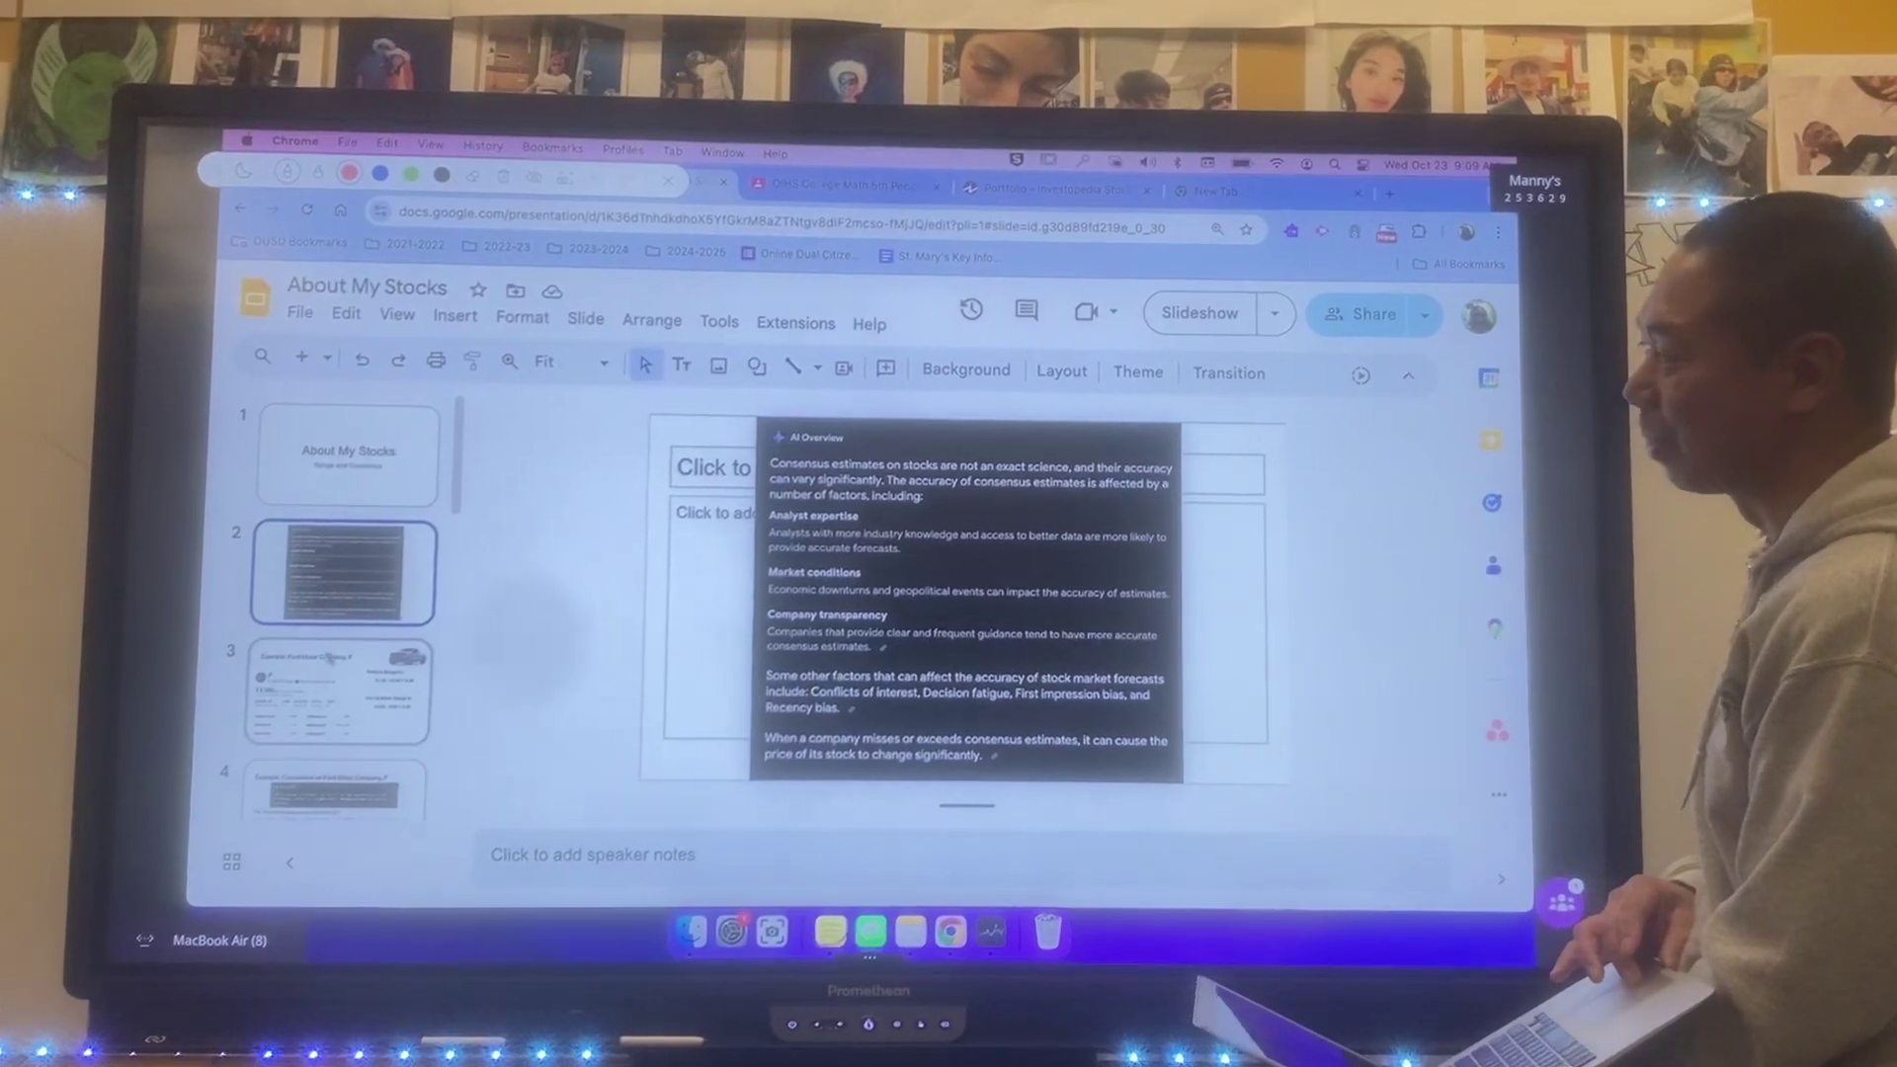
pyautogui.click(315, 710)
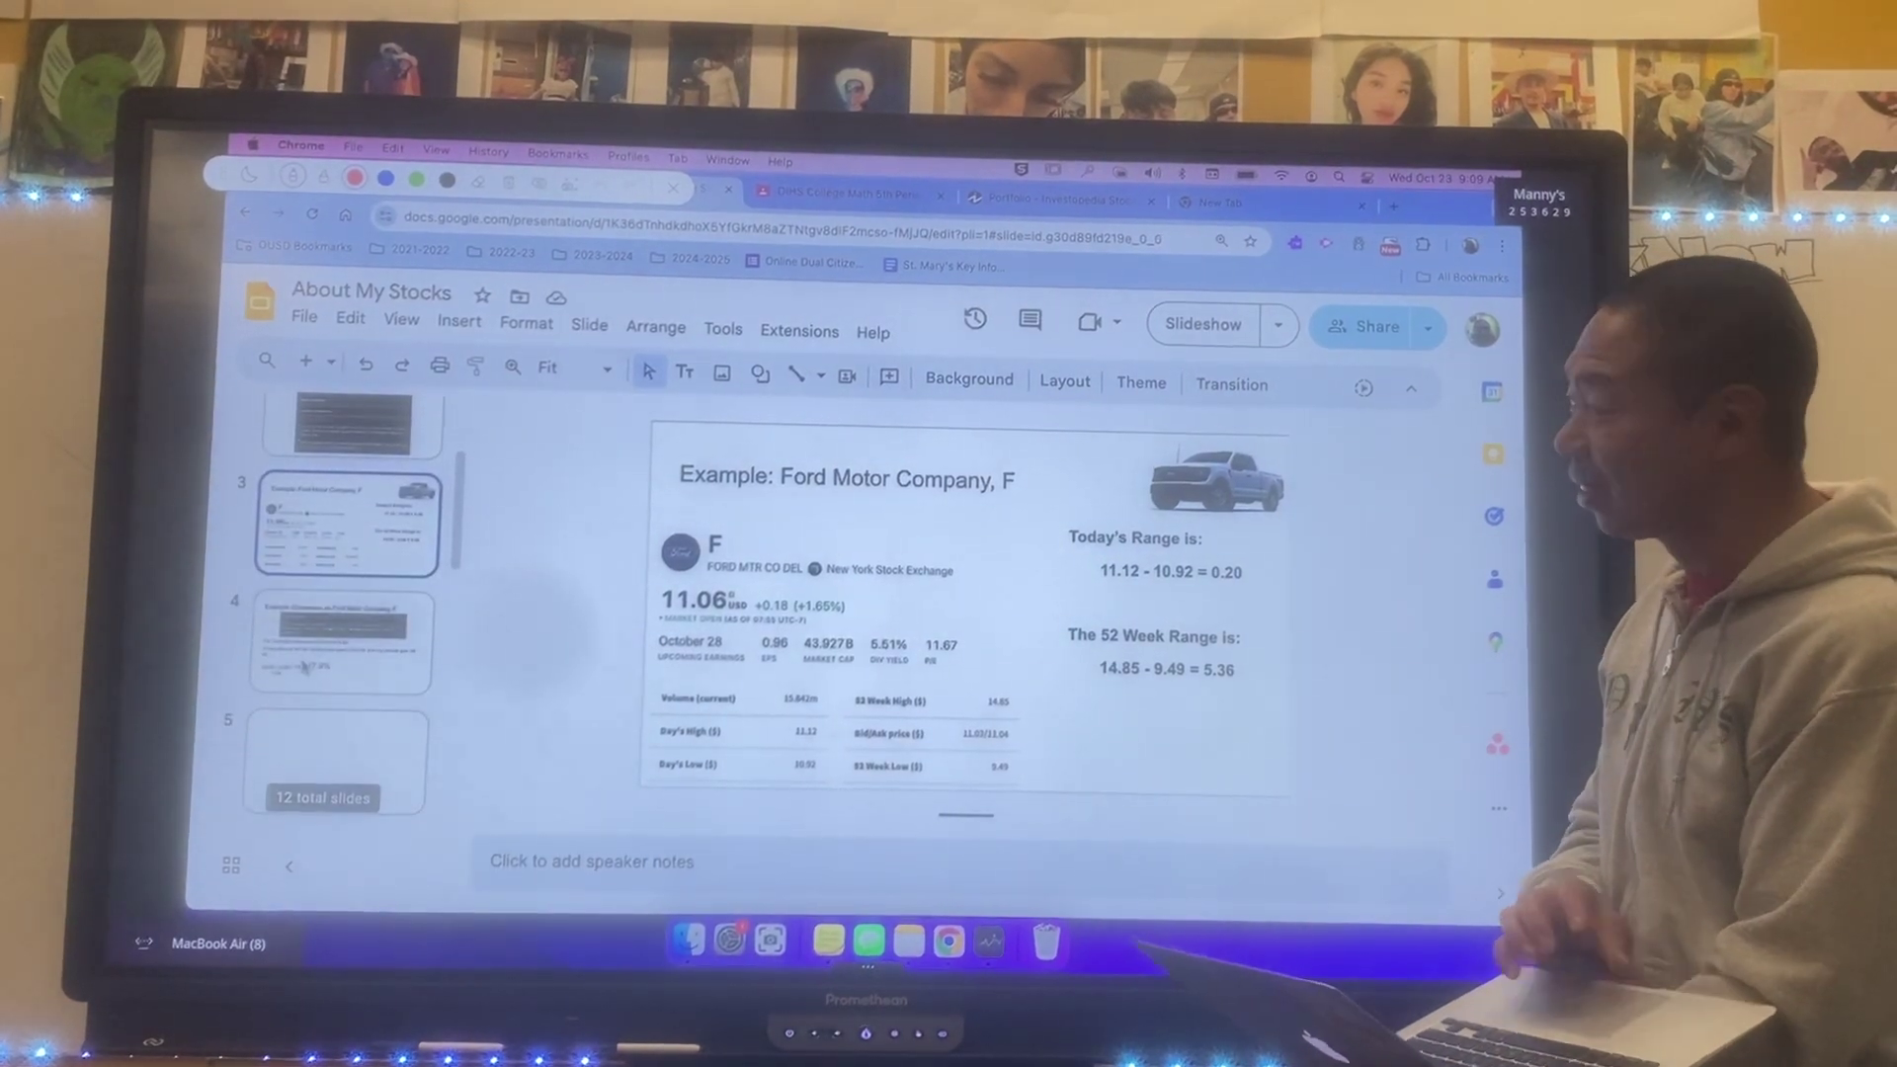
pyautogui.press('Down')
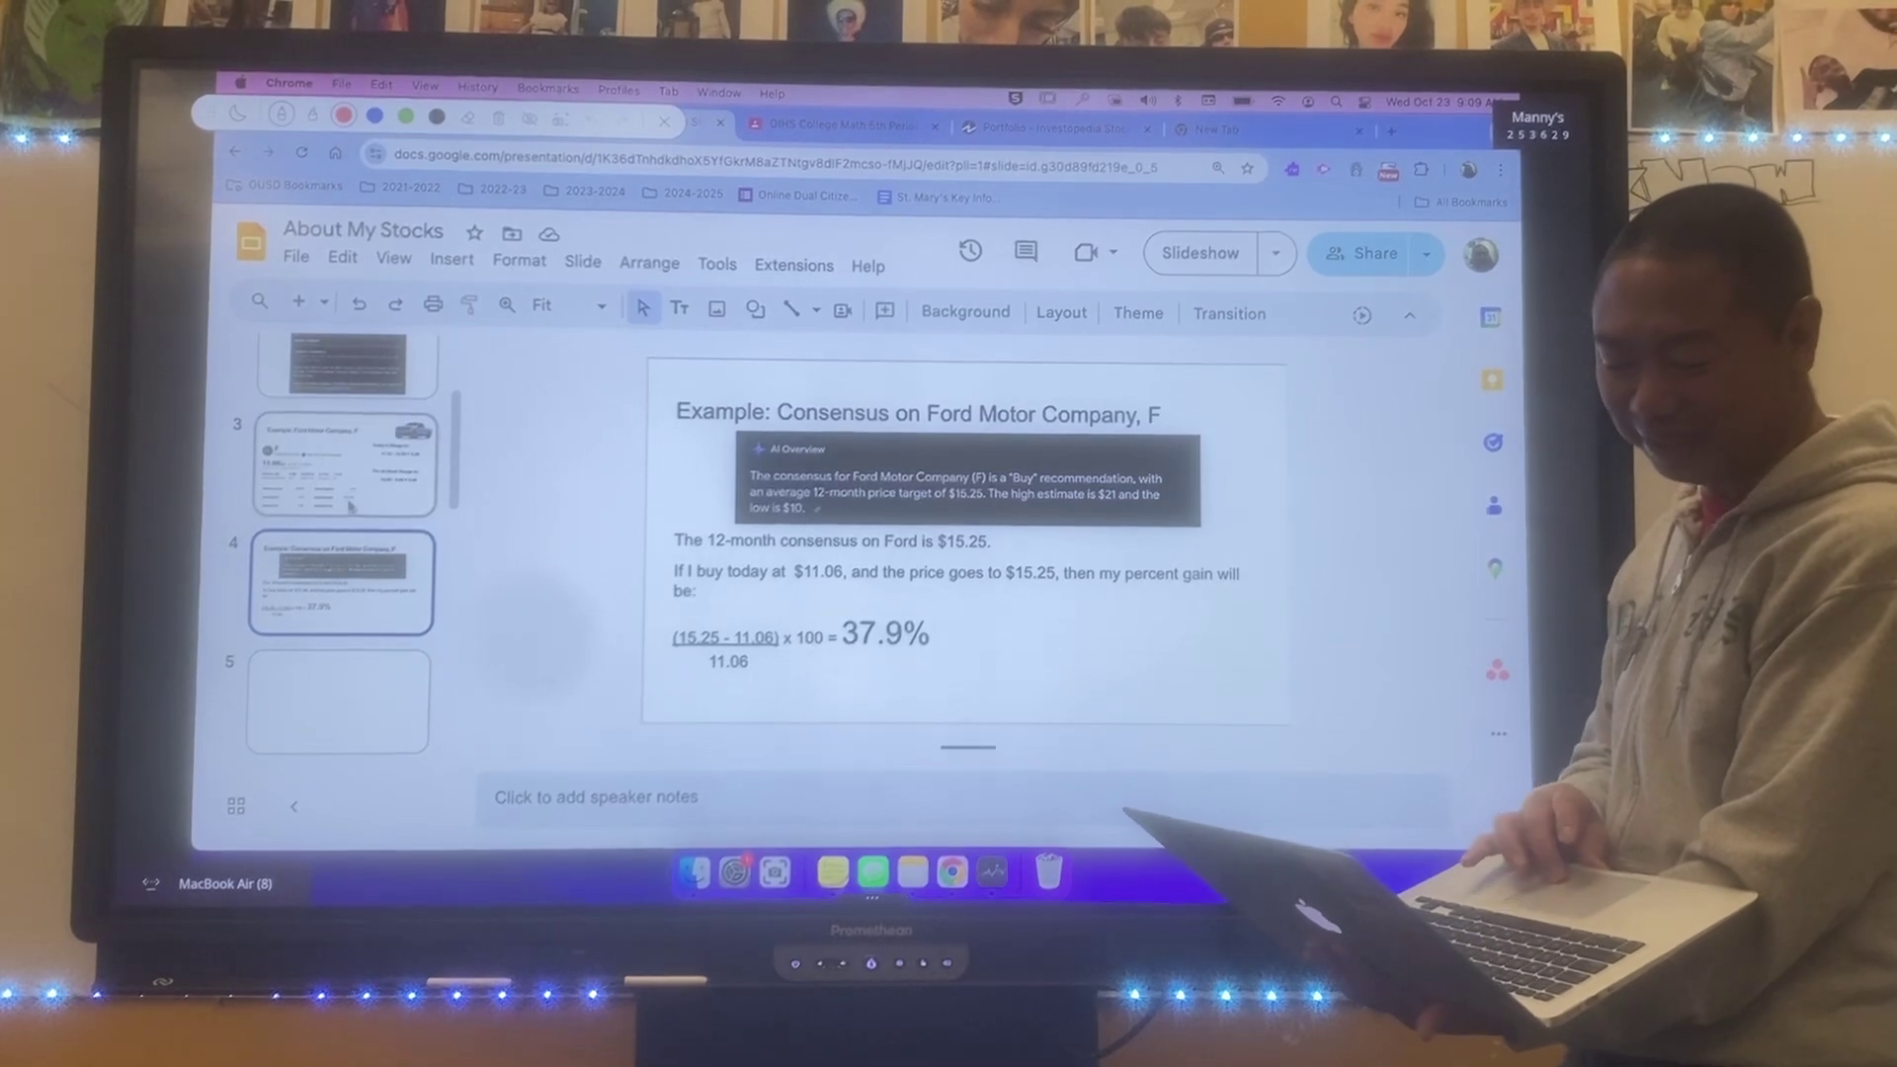
pyautogui.click(335, 725)
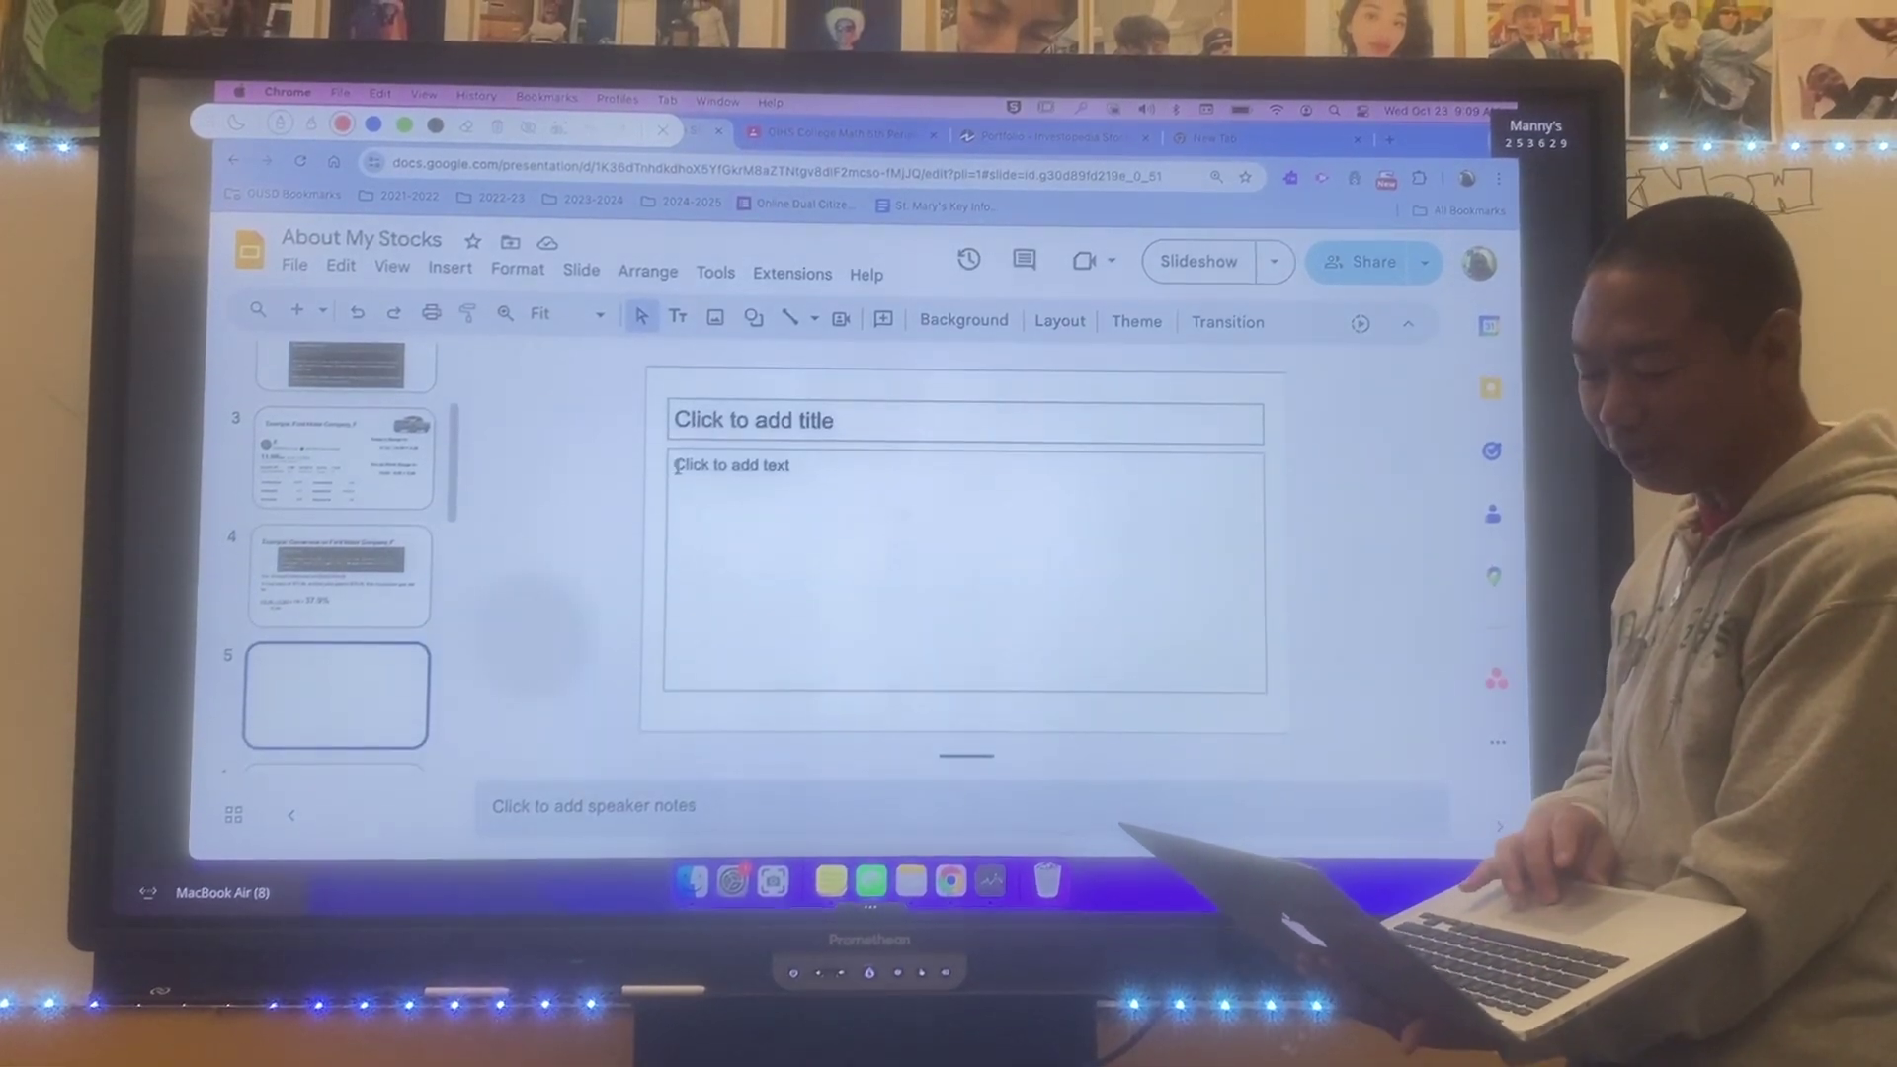
# Title slide 5 'Tesla Stock' and bring up the Investopedia Simulator portfolio.
pyautogui.click(802, 426)
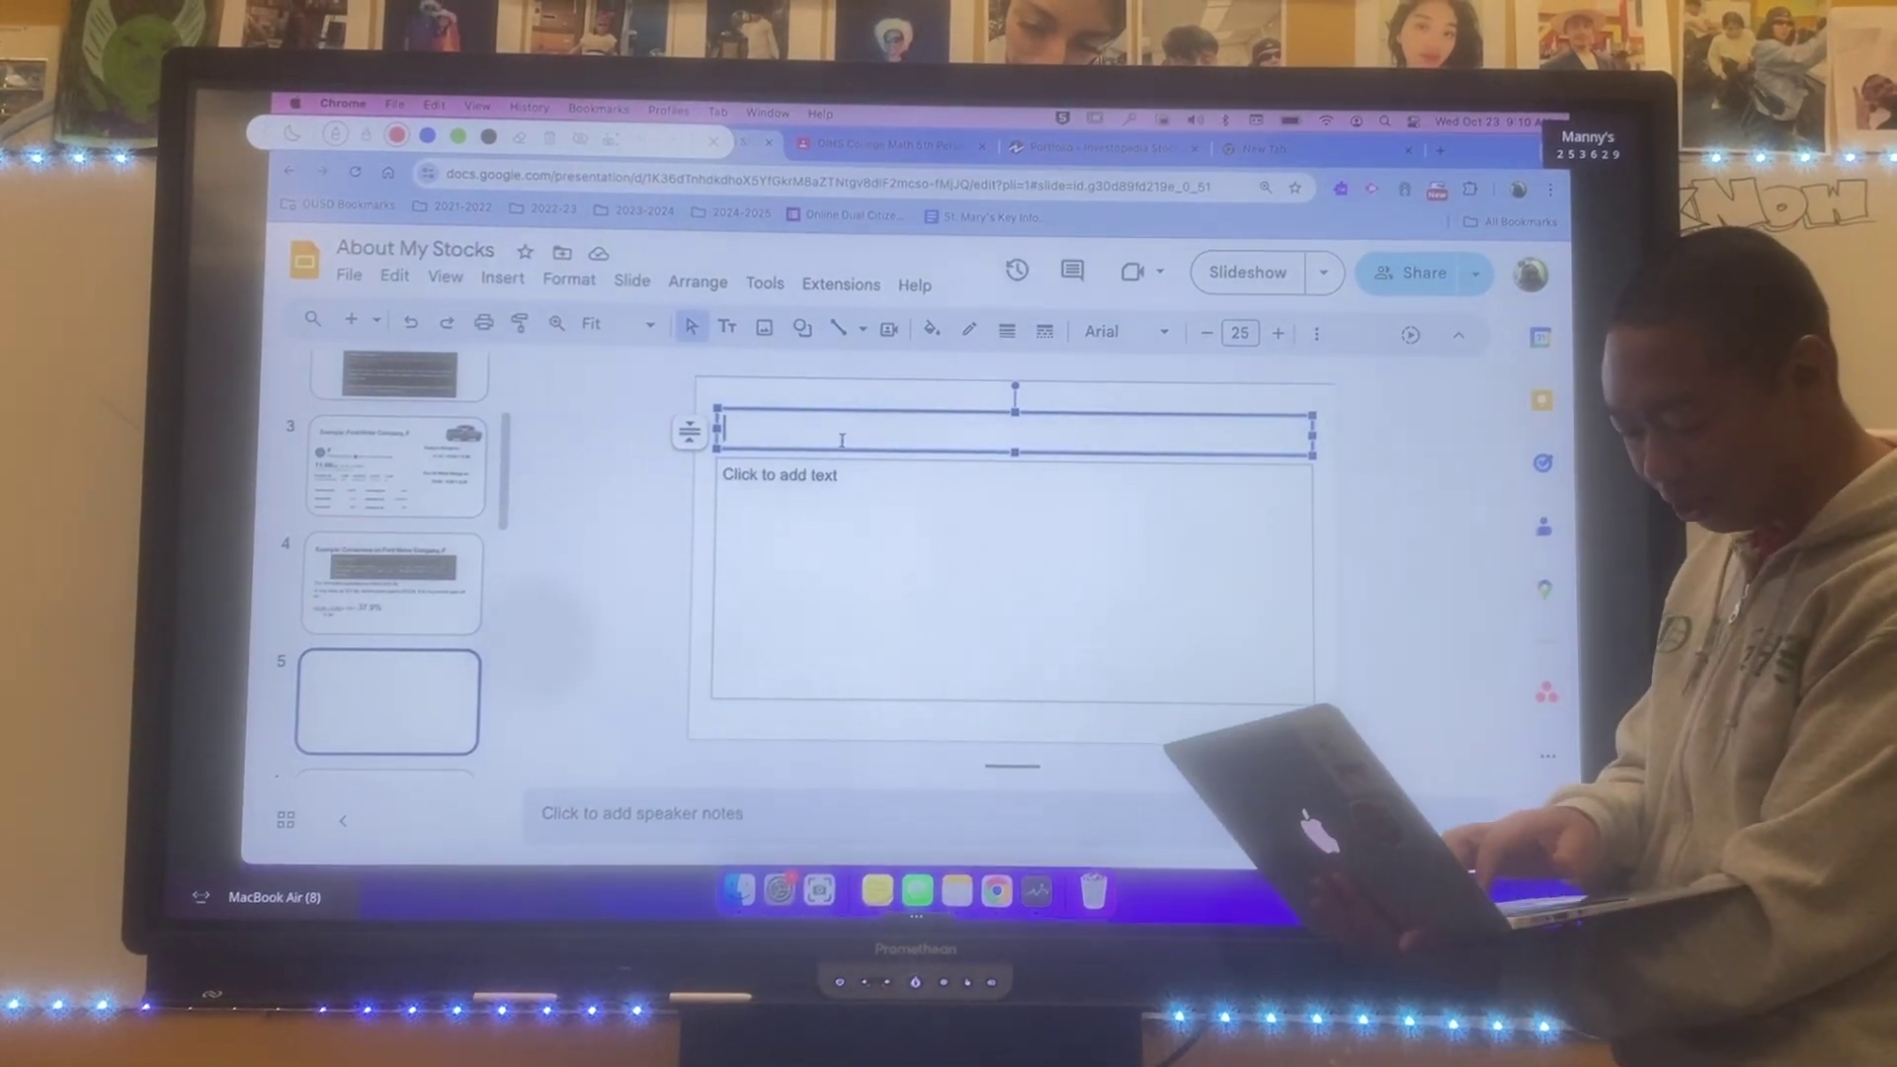
pyautogui.write('tesla')
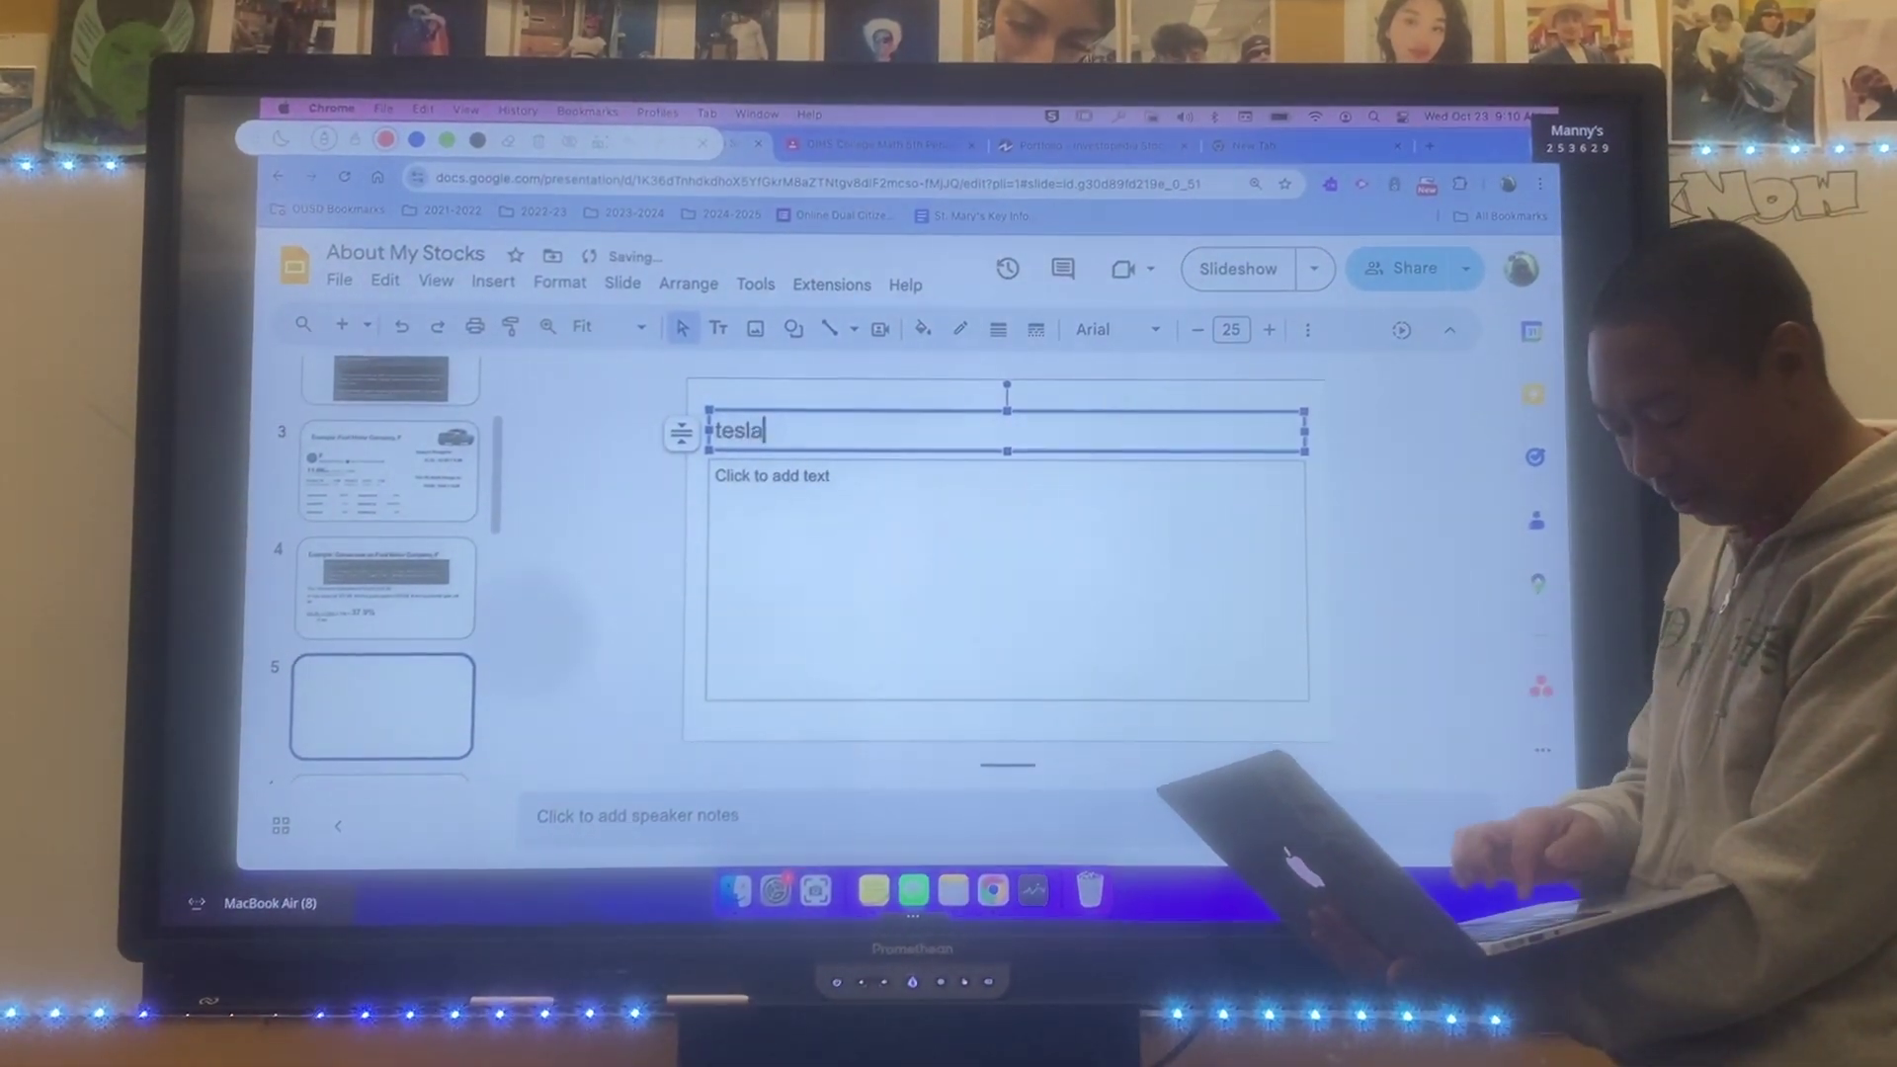
pyautogui.write(' Stock')
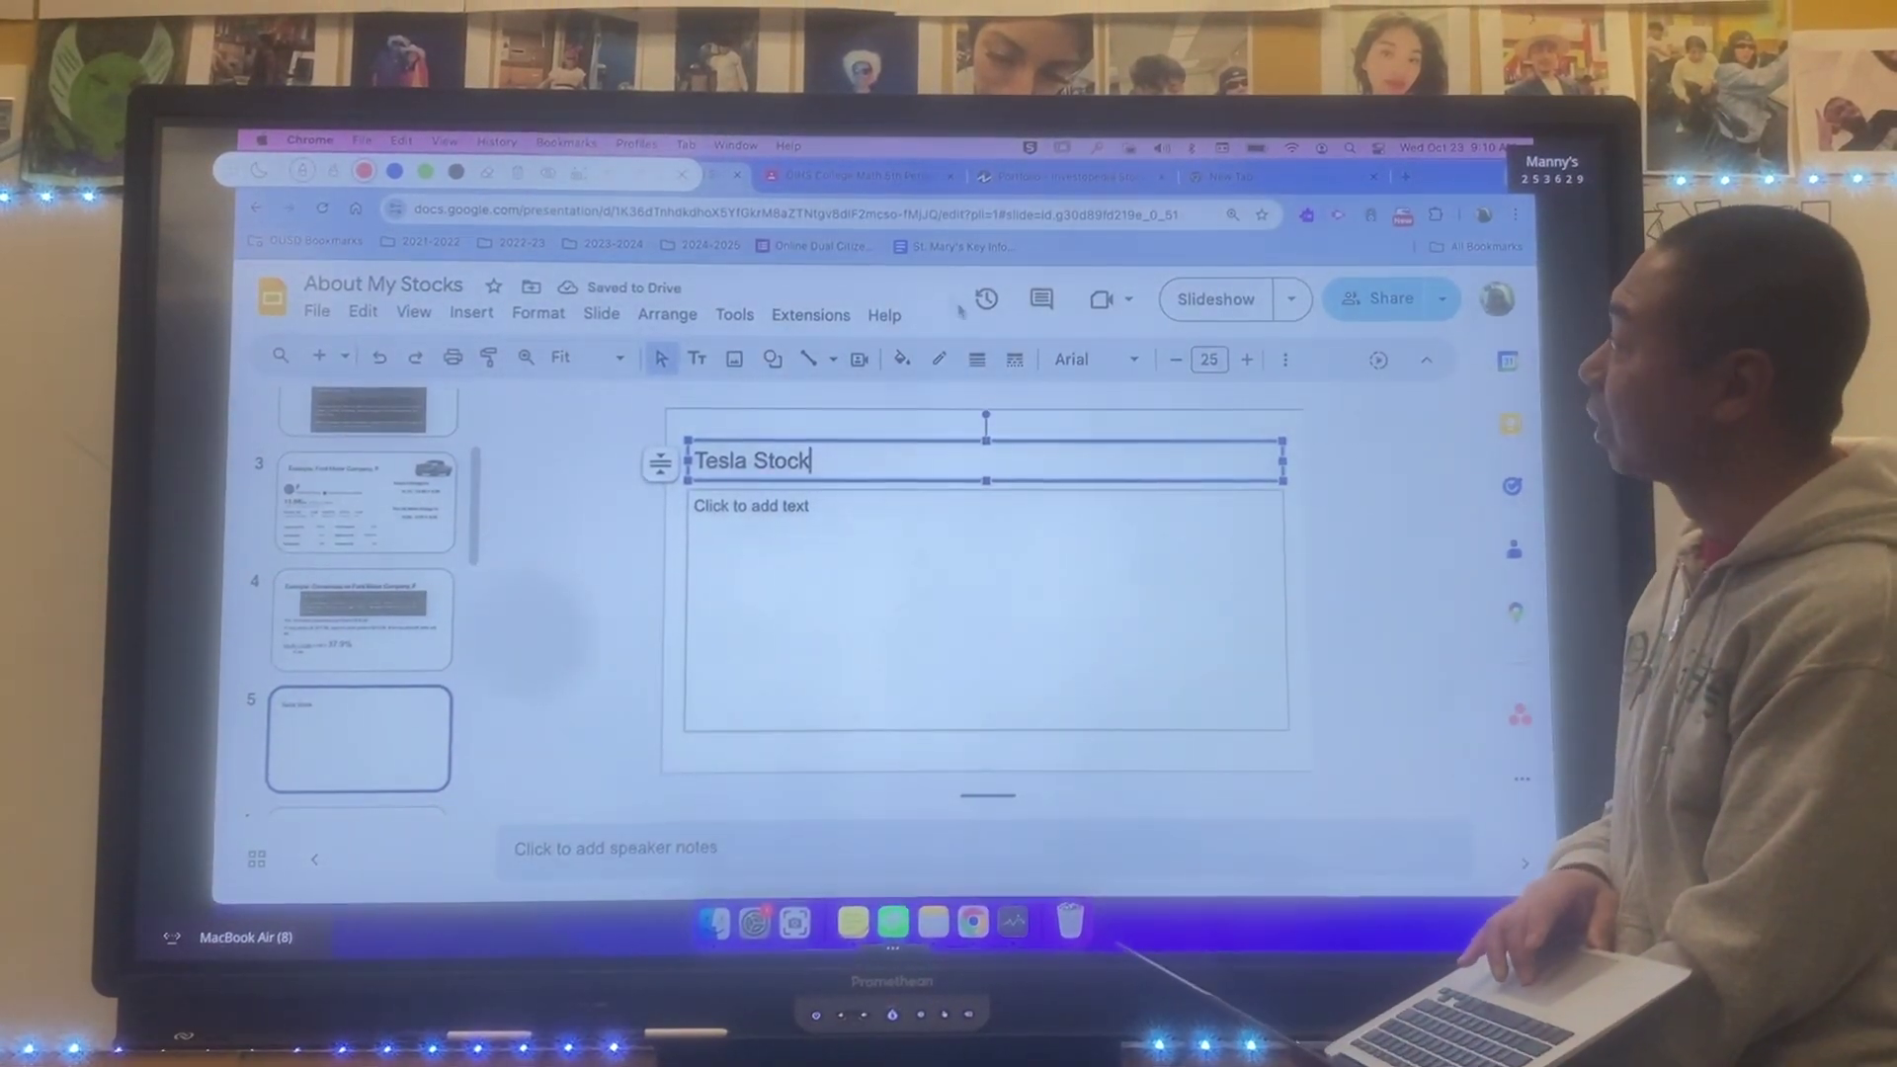
pyautogui.click(1053, 183)
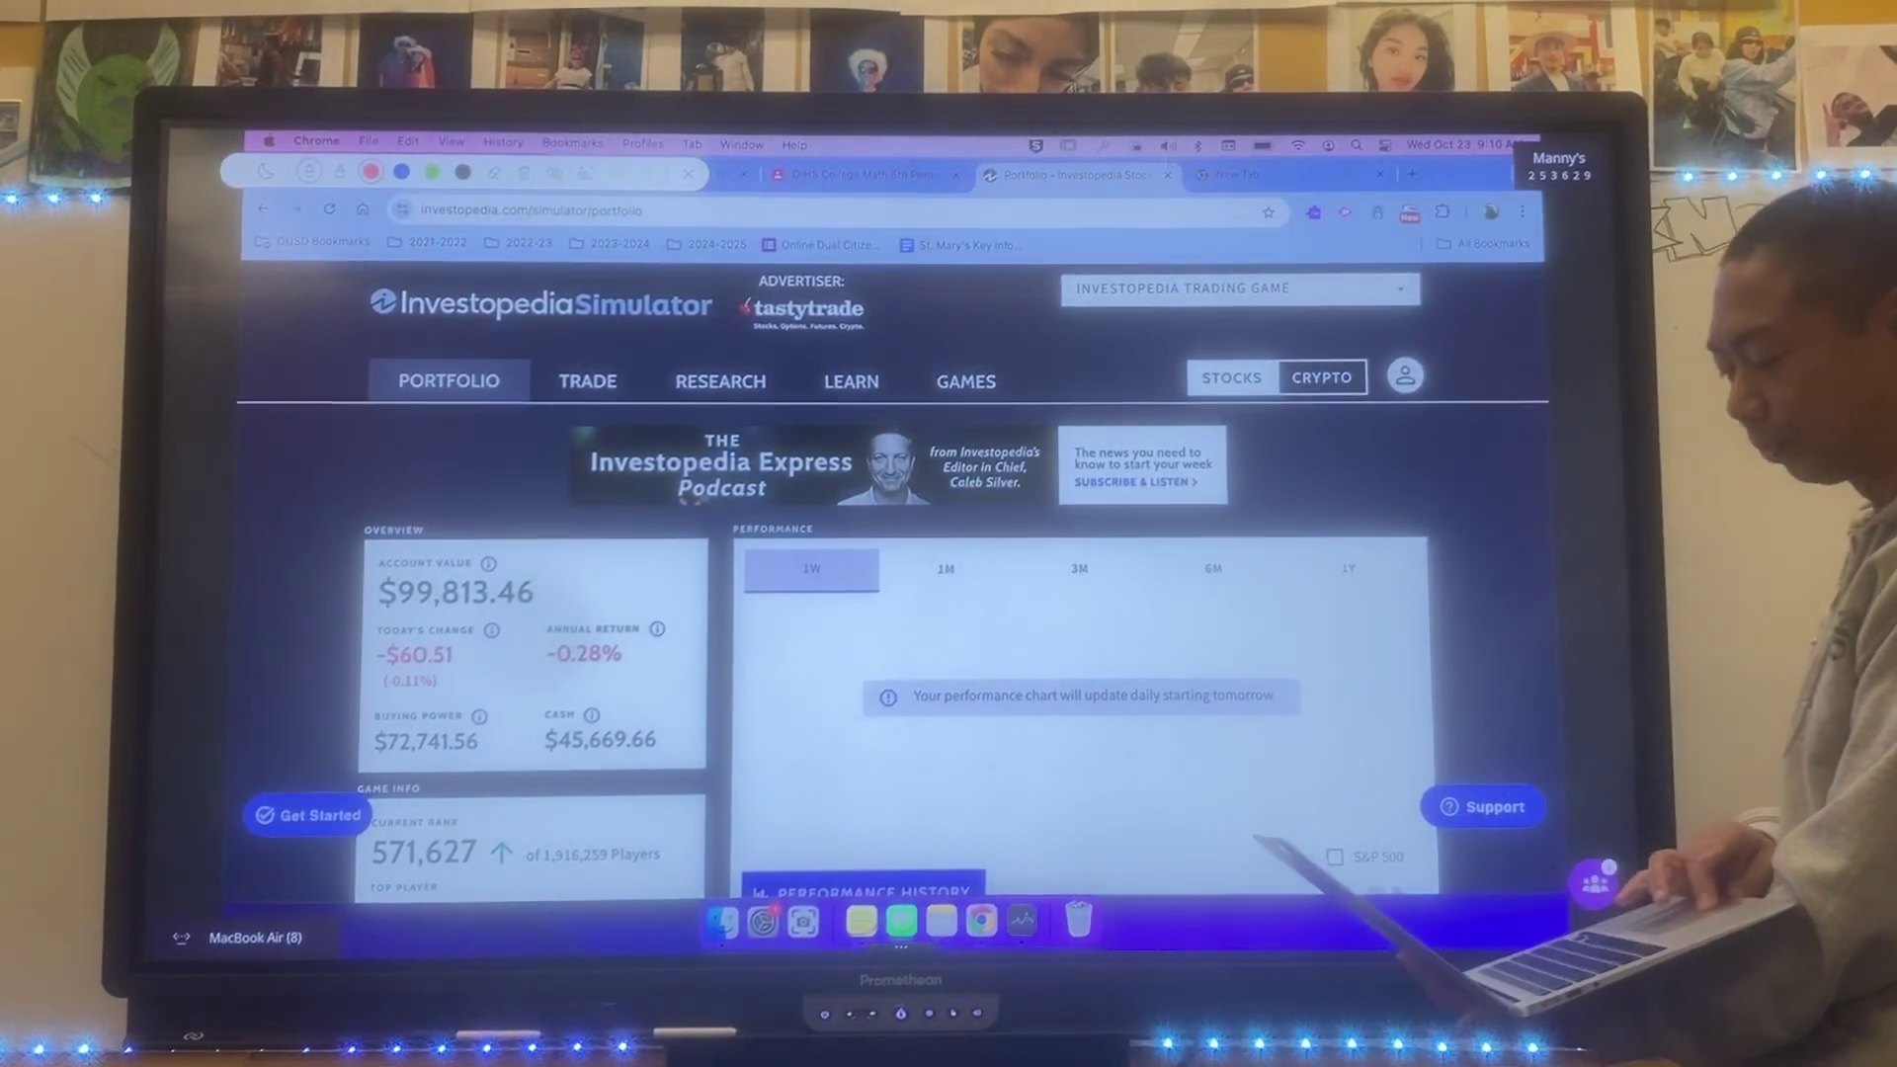
# Look up TSLA (Tesla Inc) on the Investopedia Simulator Research page.
pyautogui.click(752, 383)
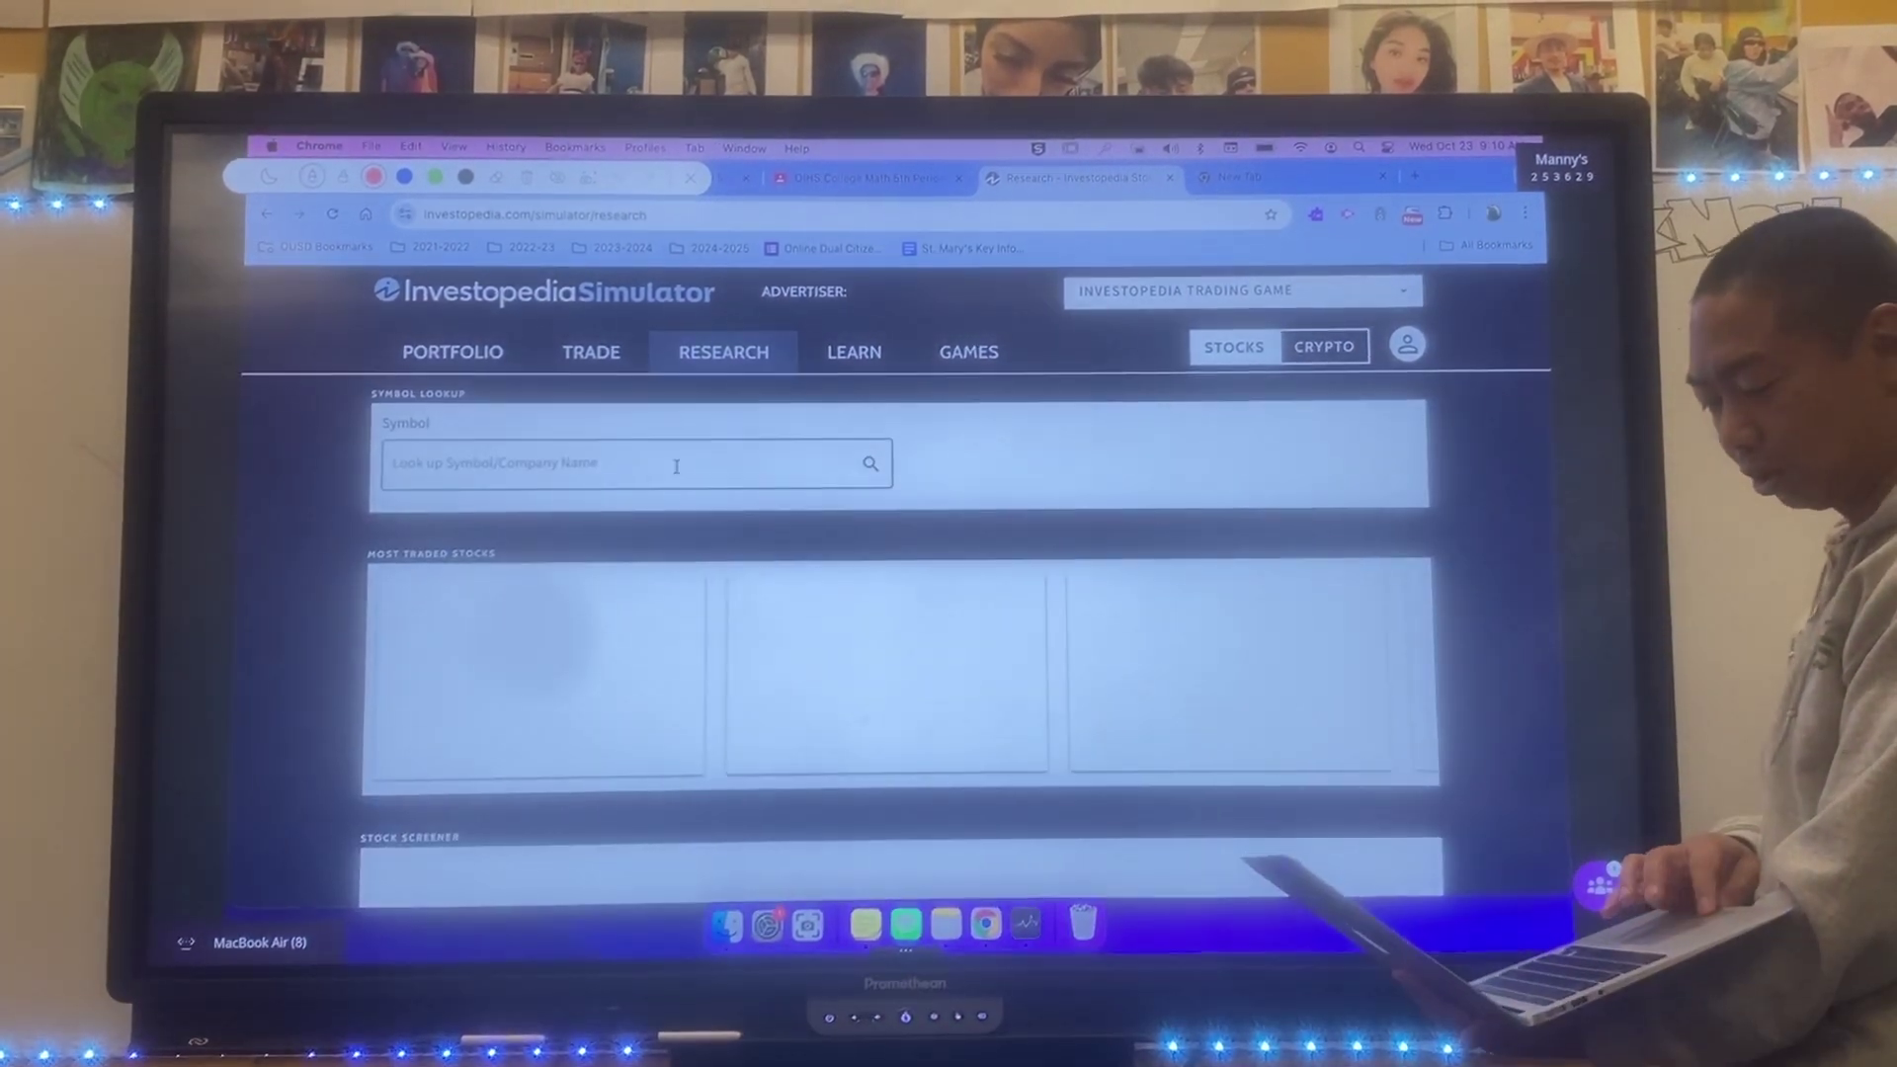
pyautogui.click(674, 466)
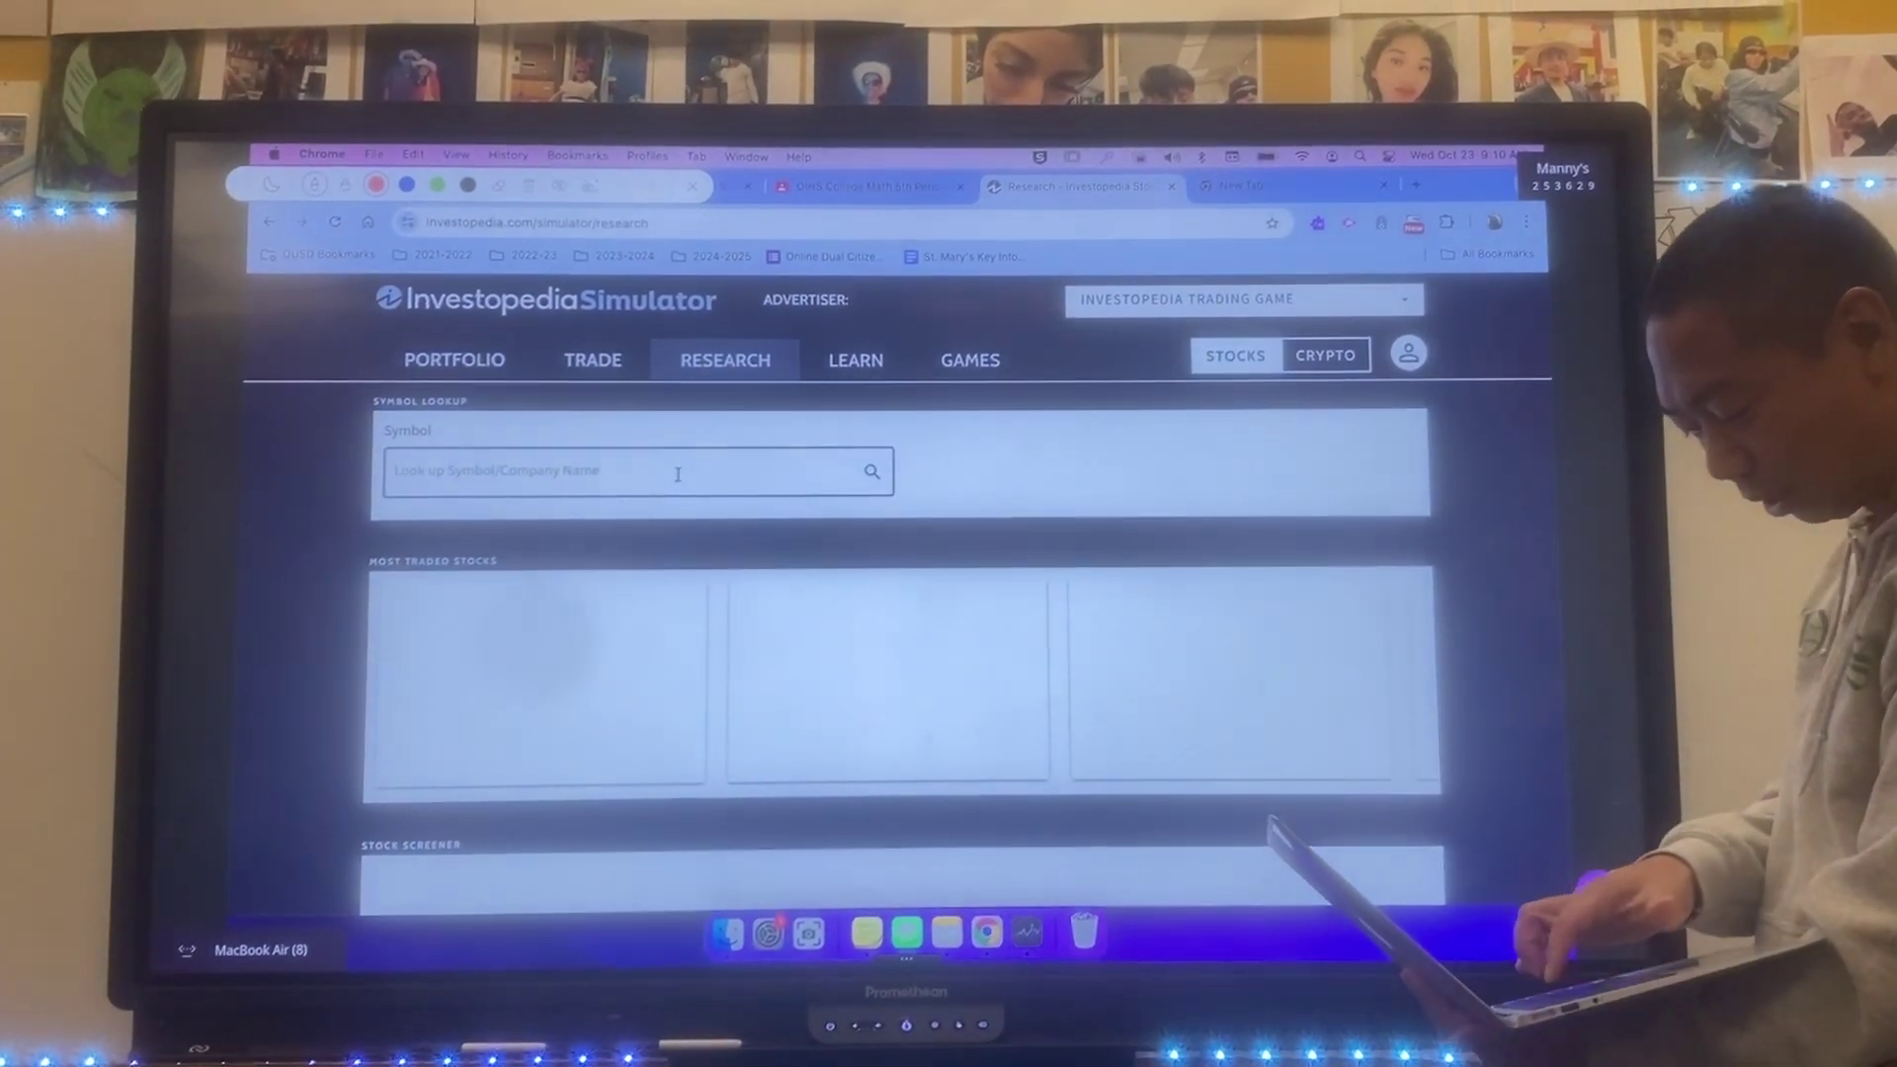
pyautogui.write('ts')
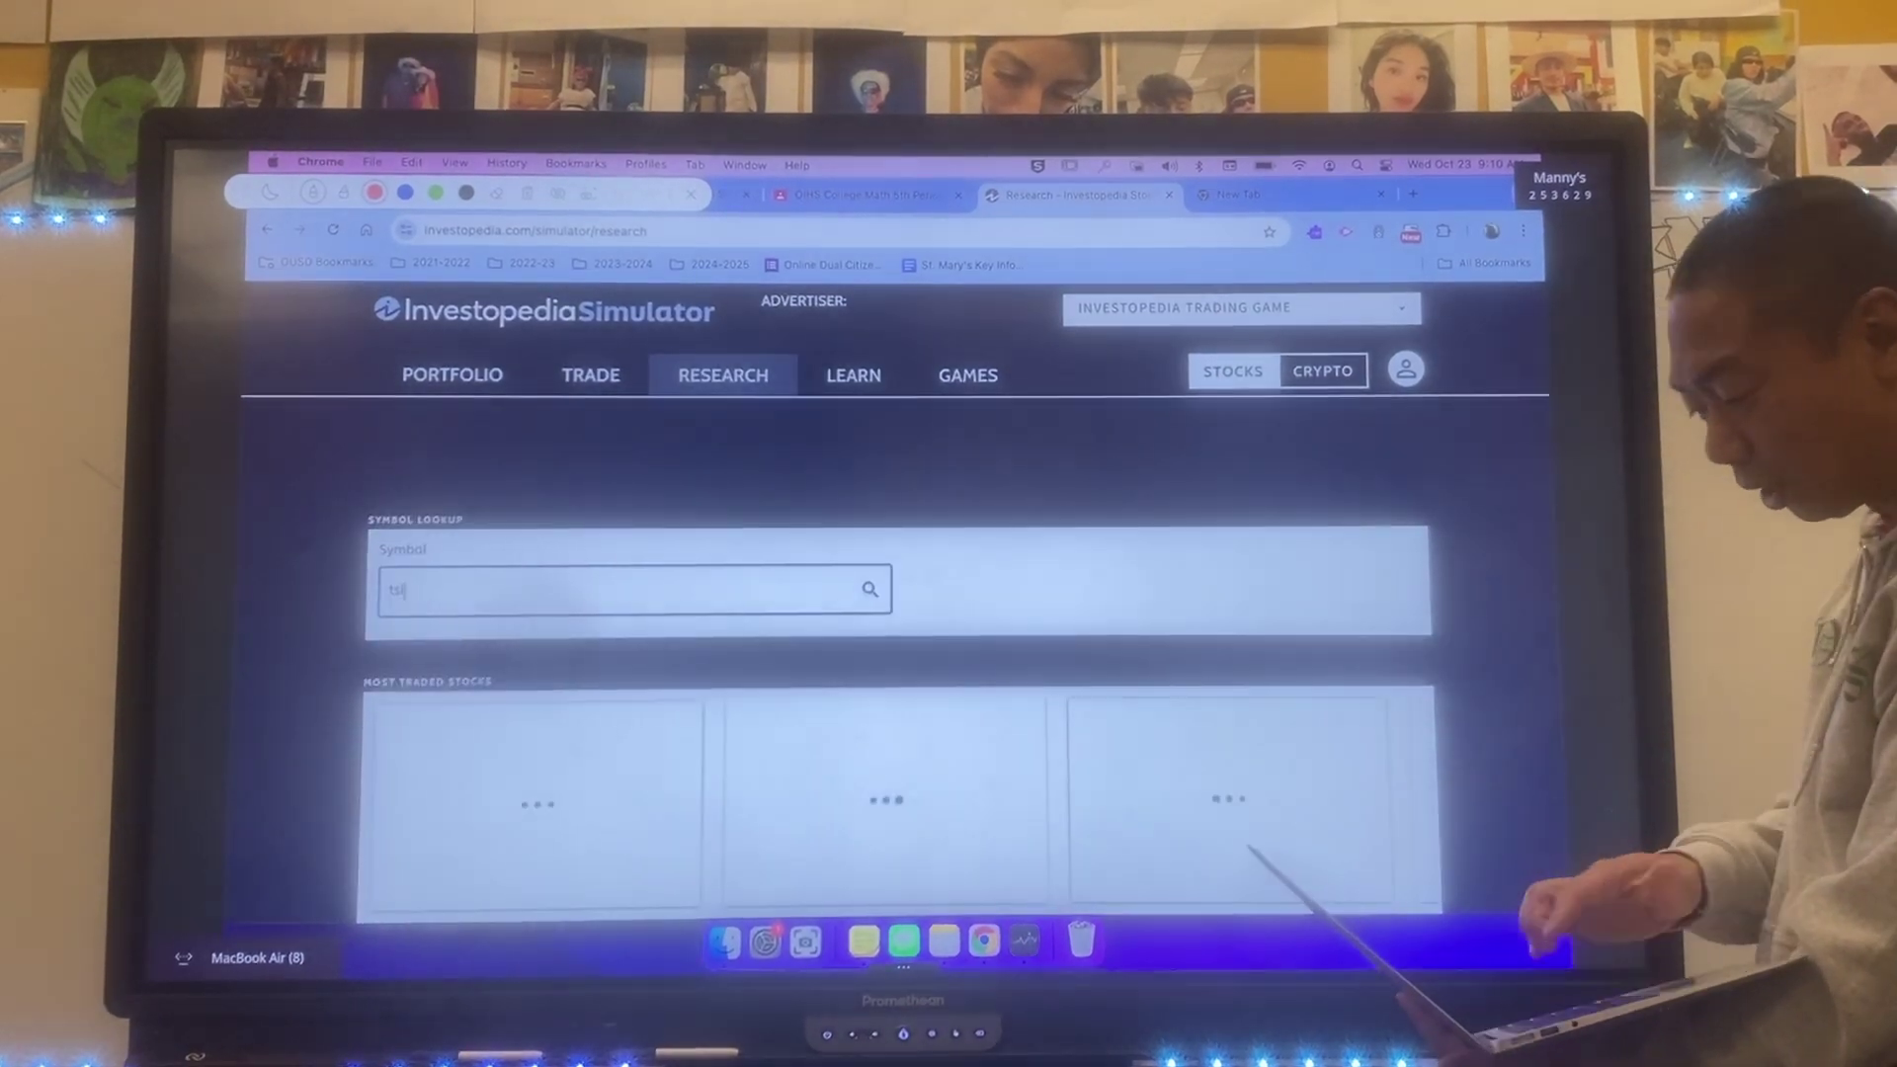
pyautogui.write('la')
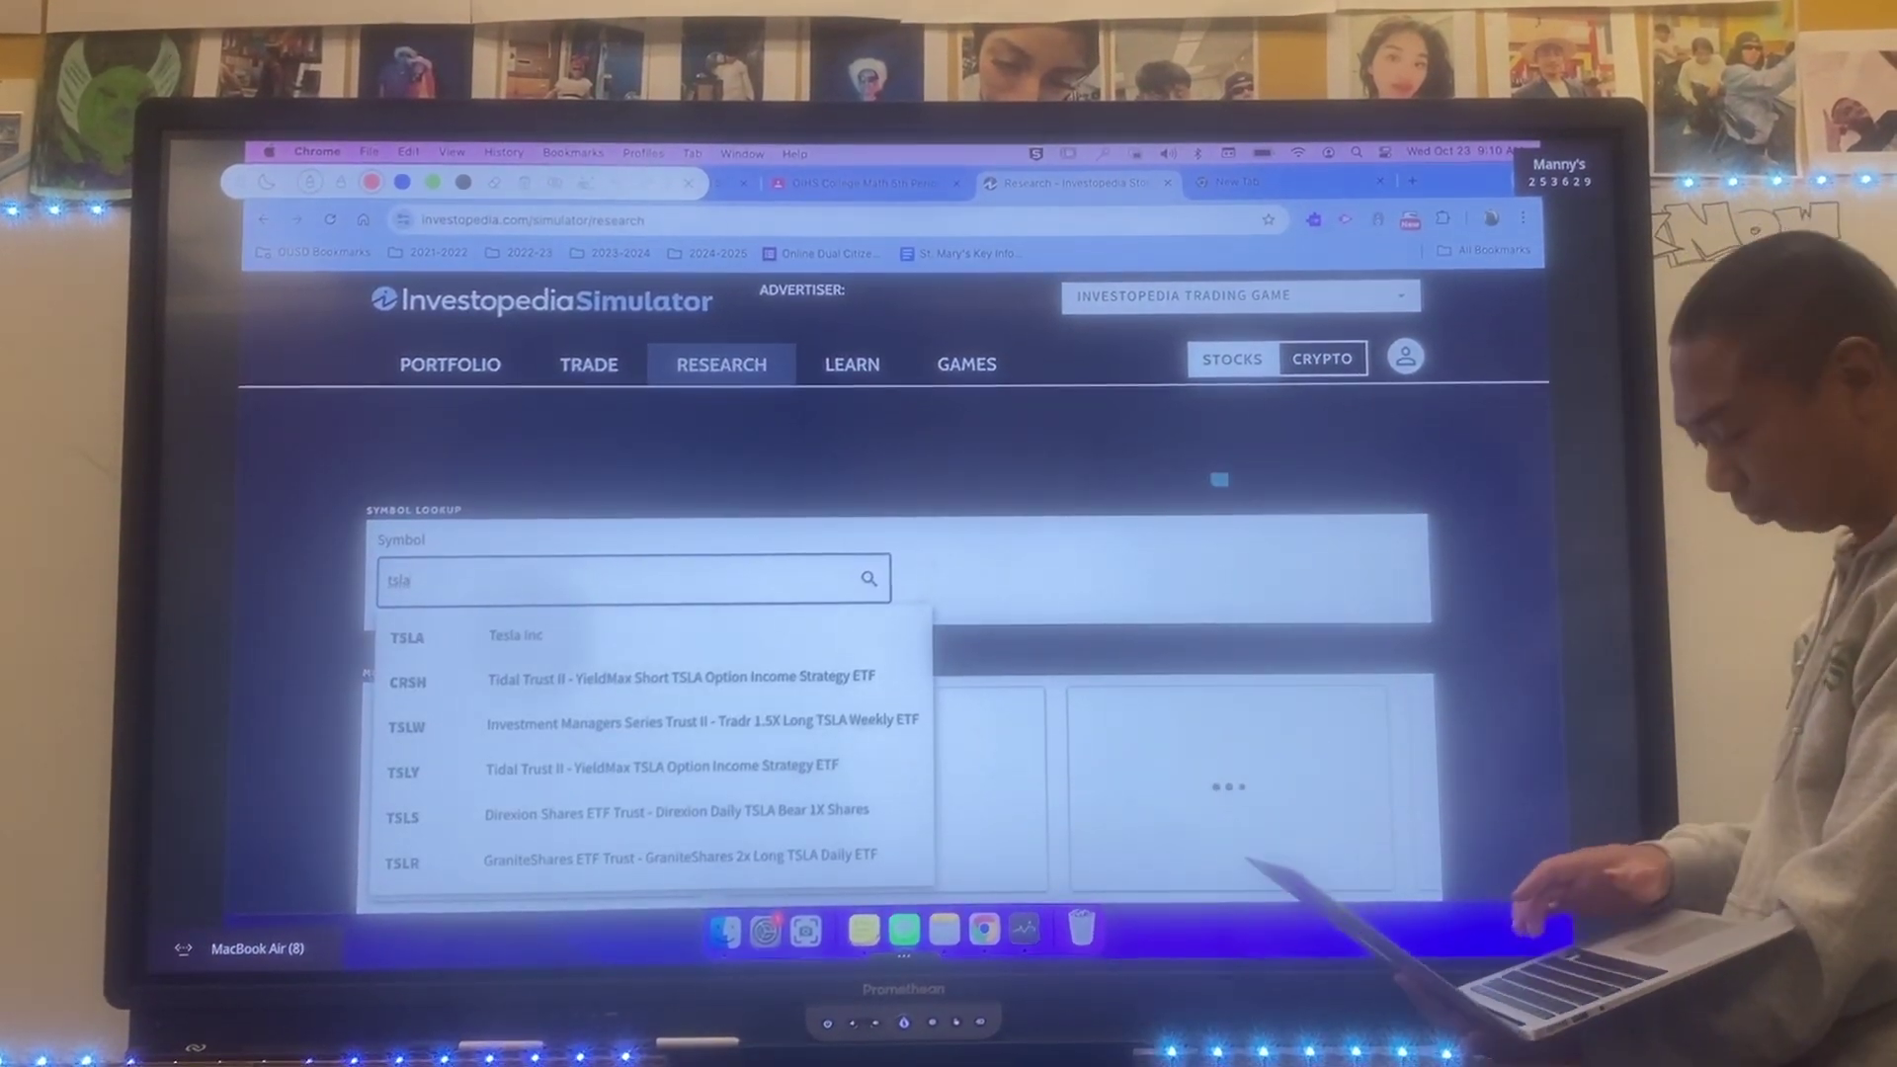
pyautogui.click(531, 635)
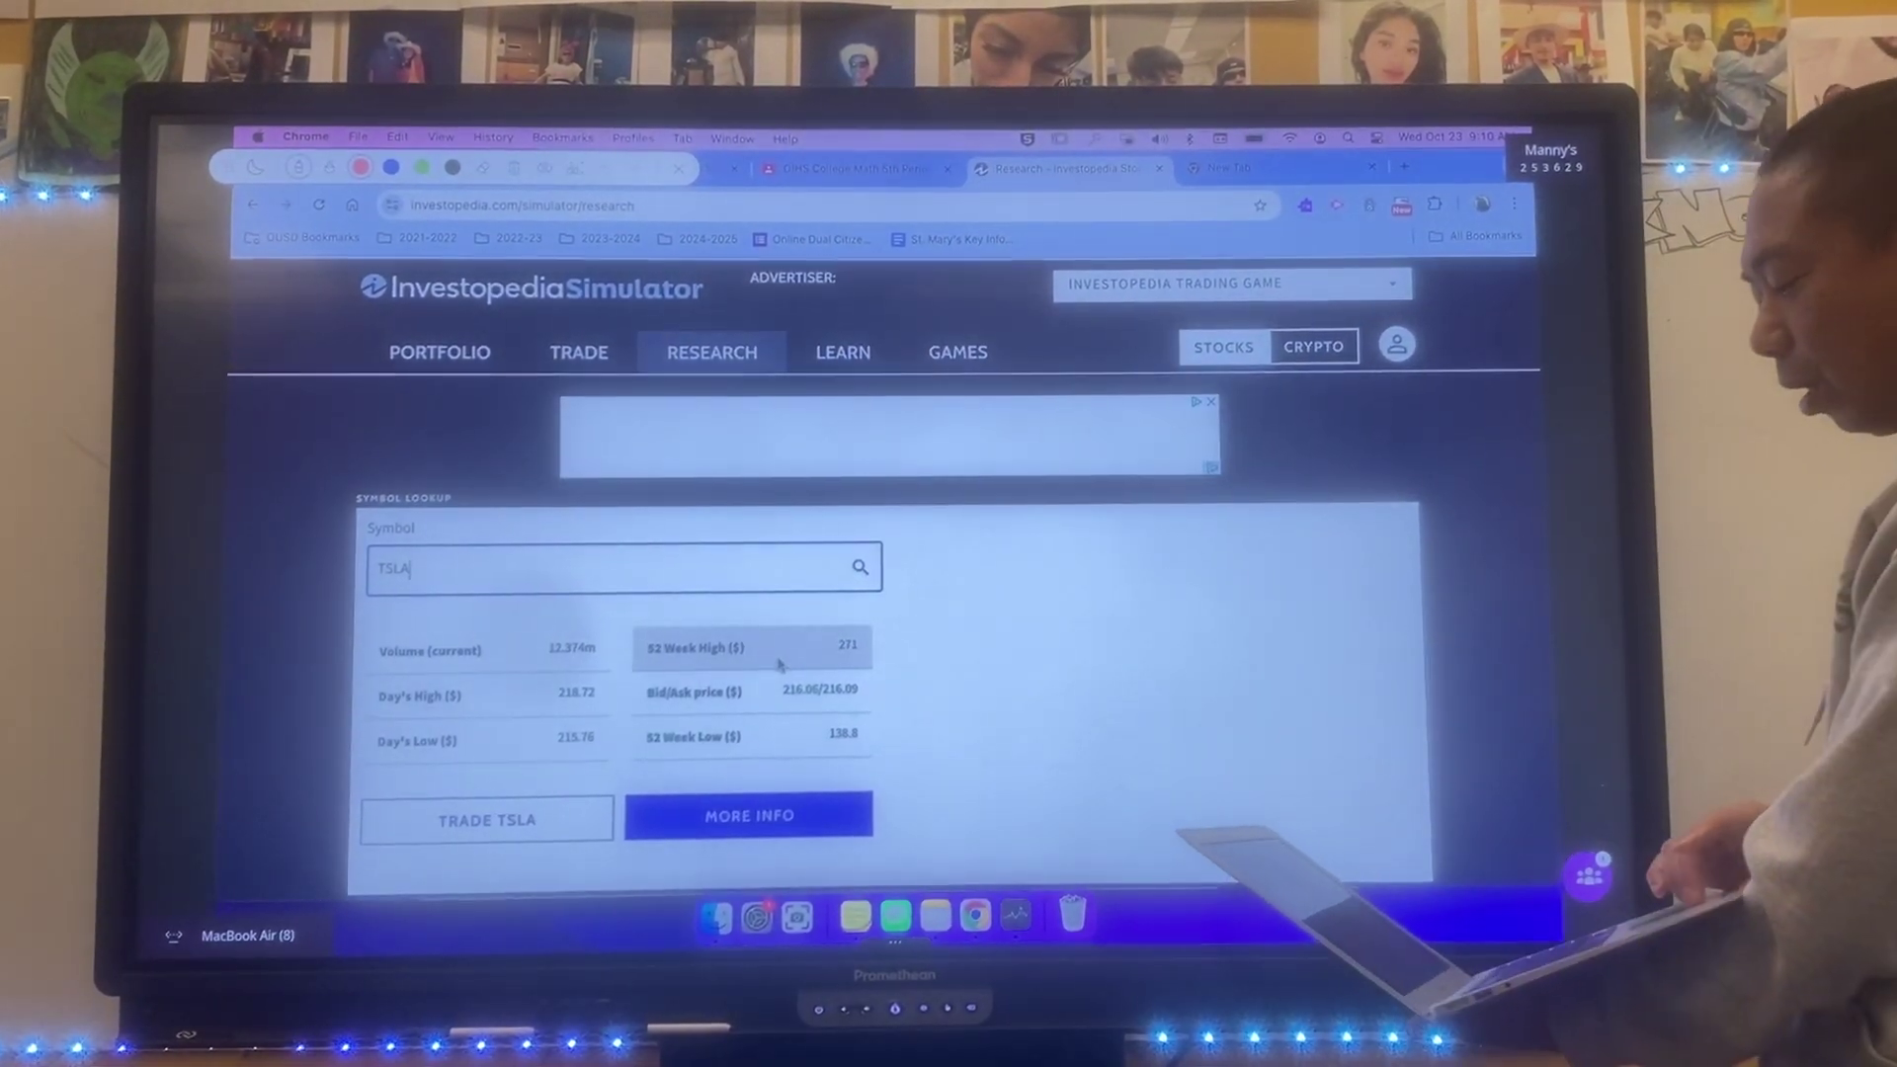
pyautogui.scroll(-1, 782, 665)
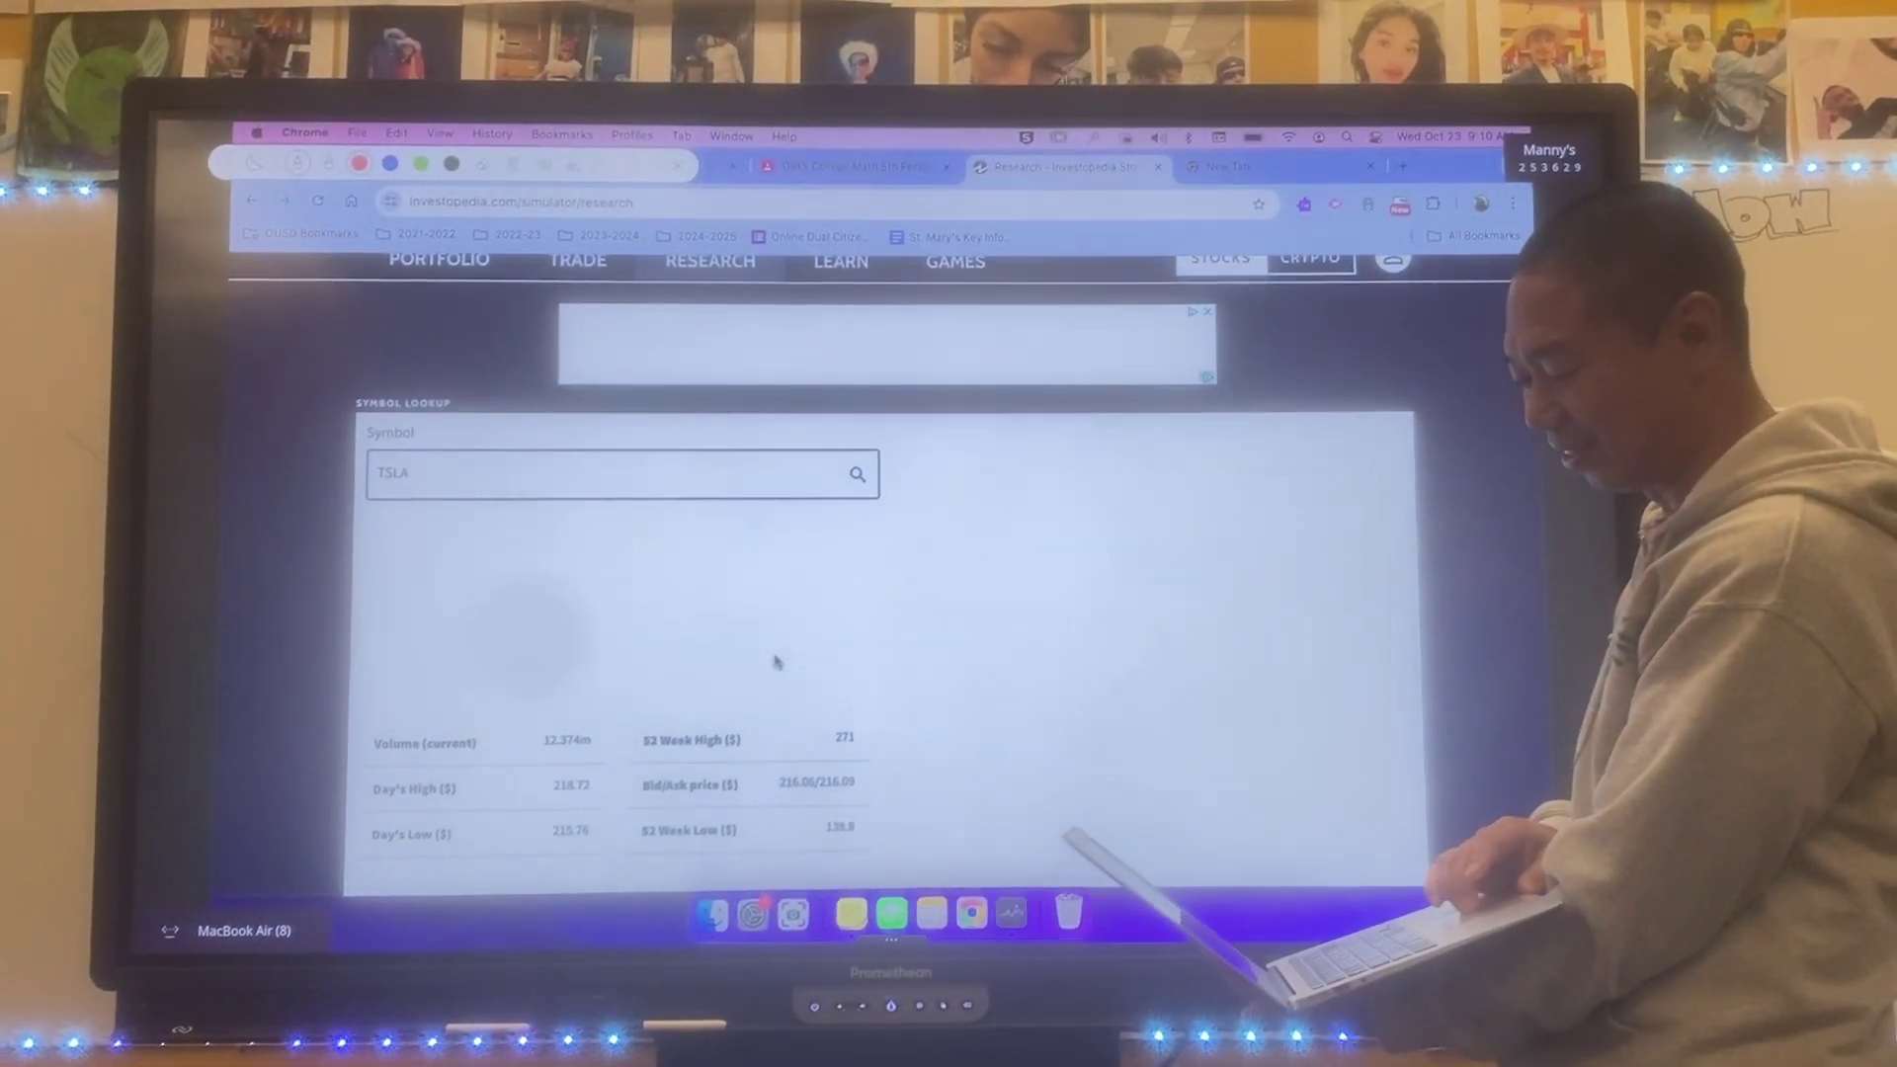
pyautogui.scroll(-1, 773, 663)
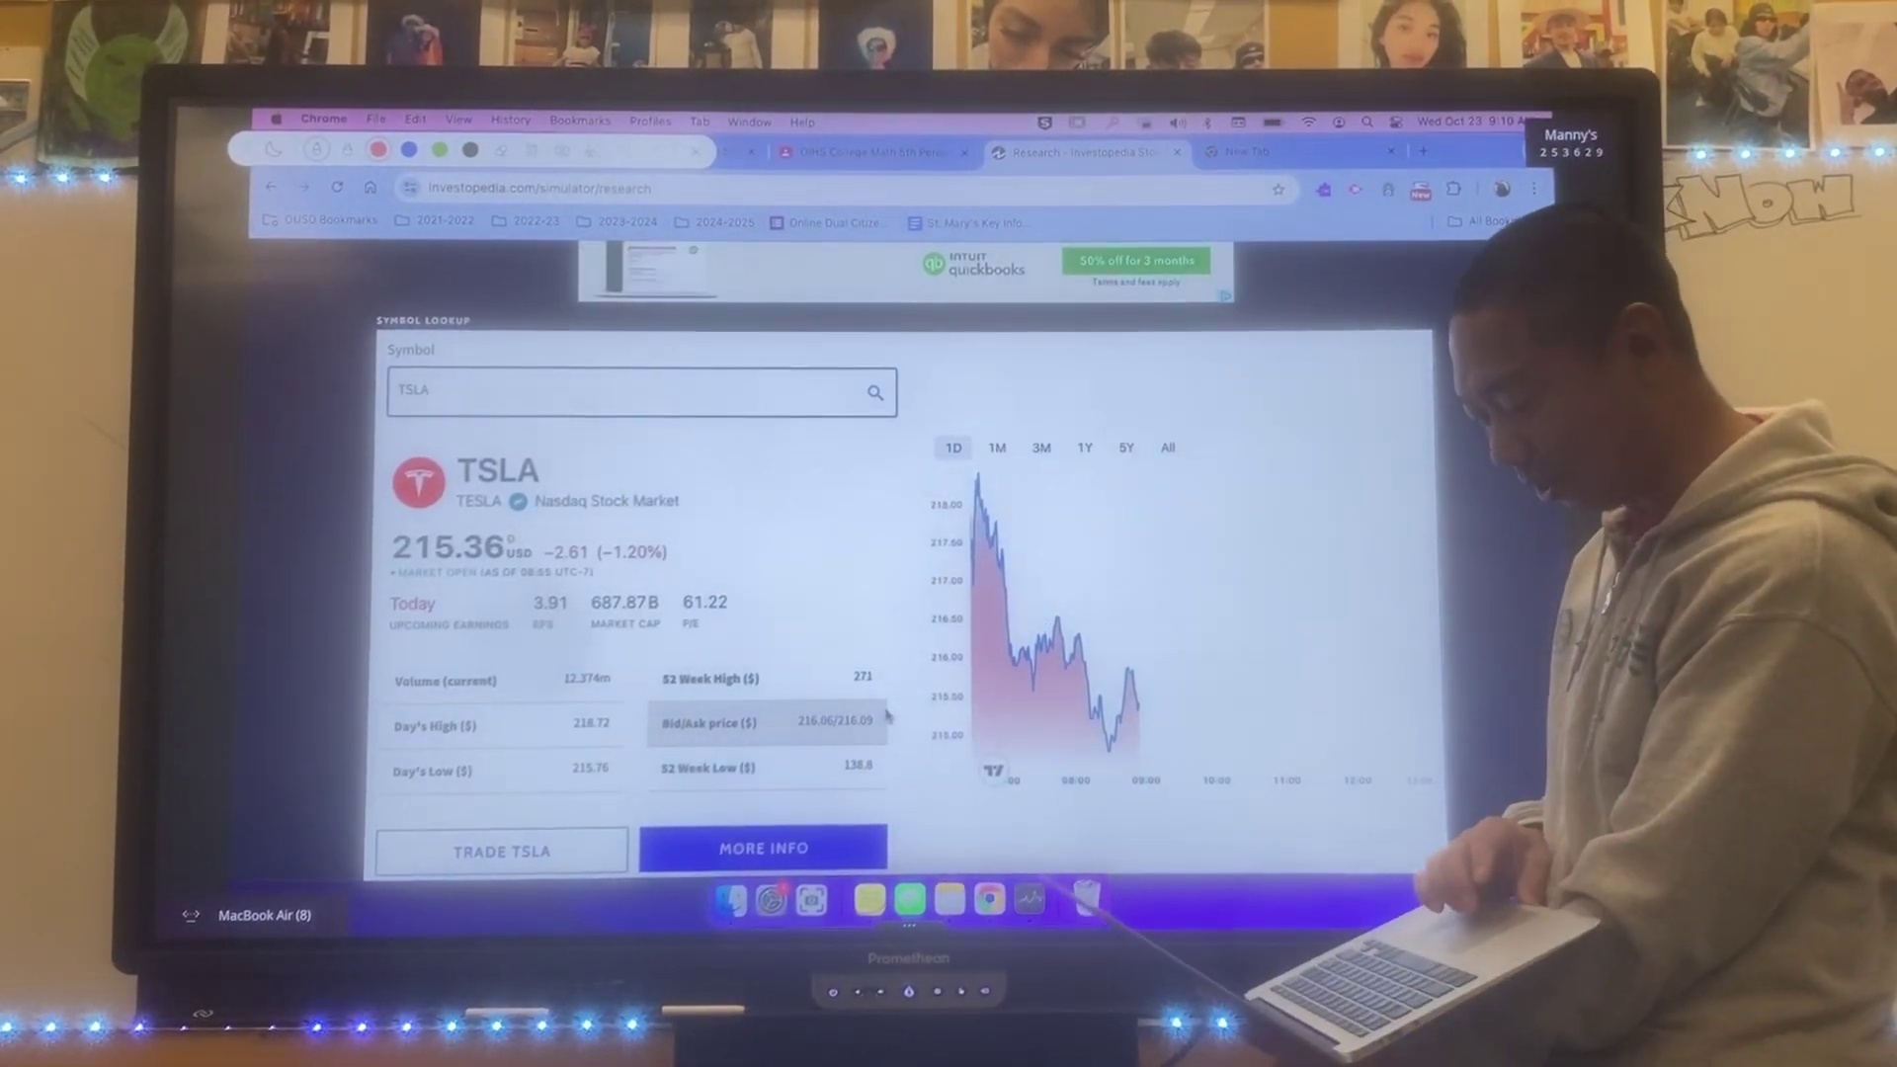
pyautogui.scroll(-1, 888, 718)
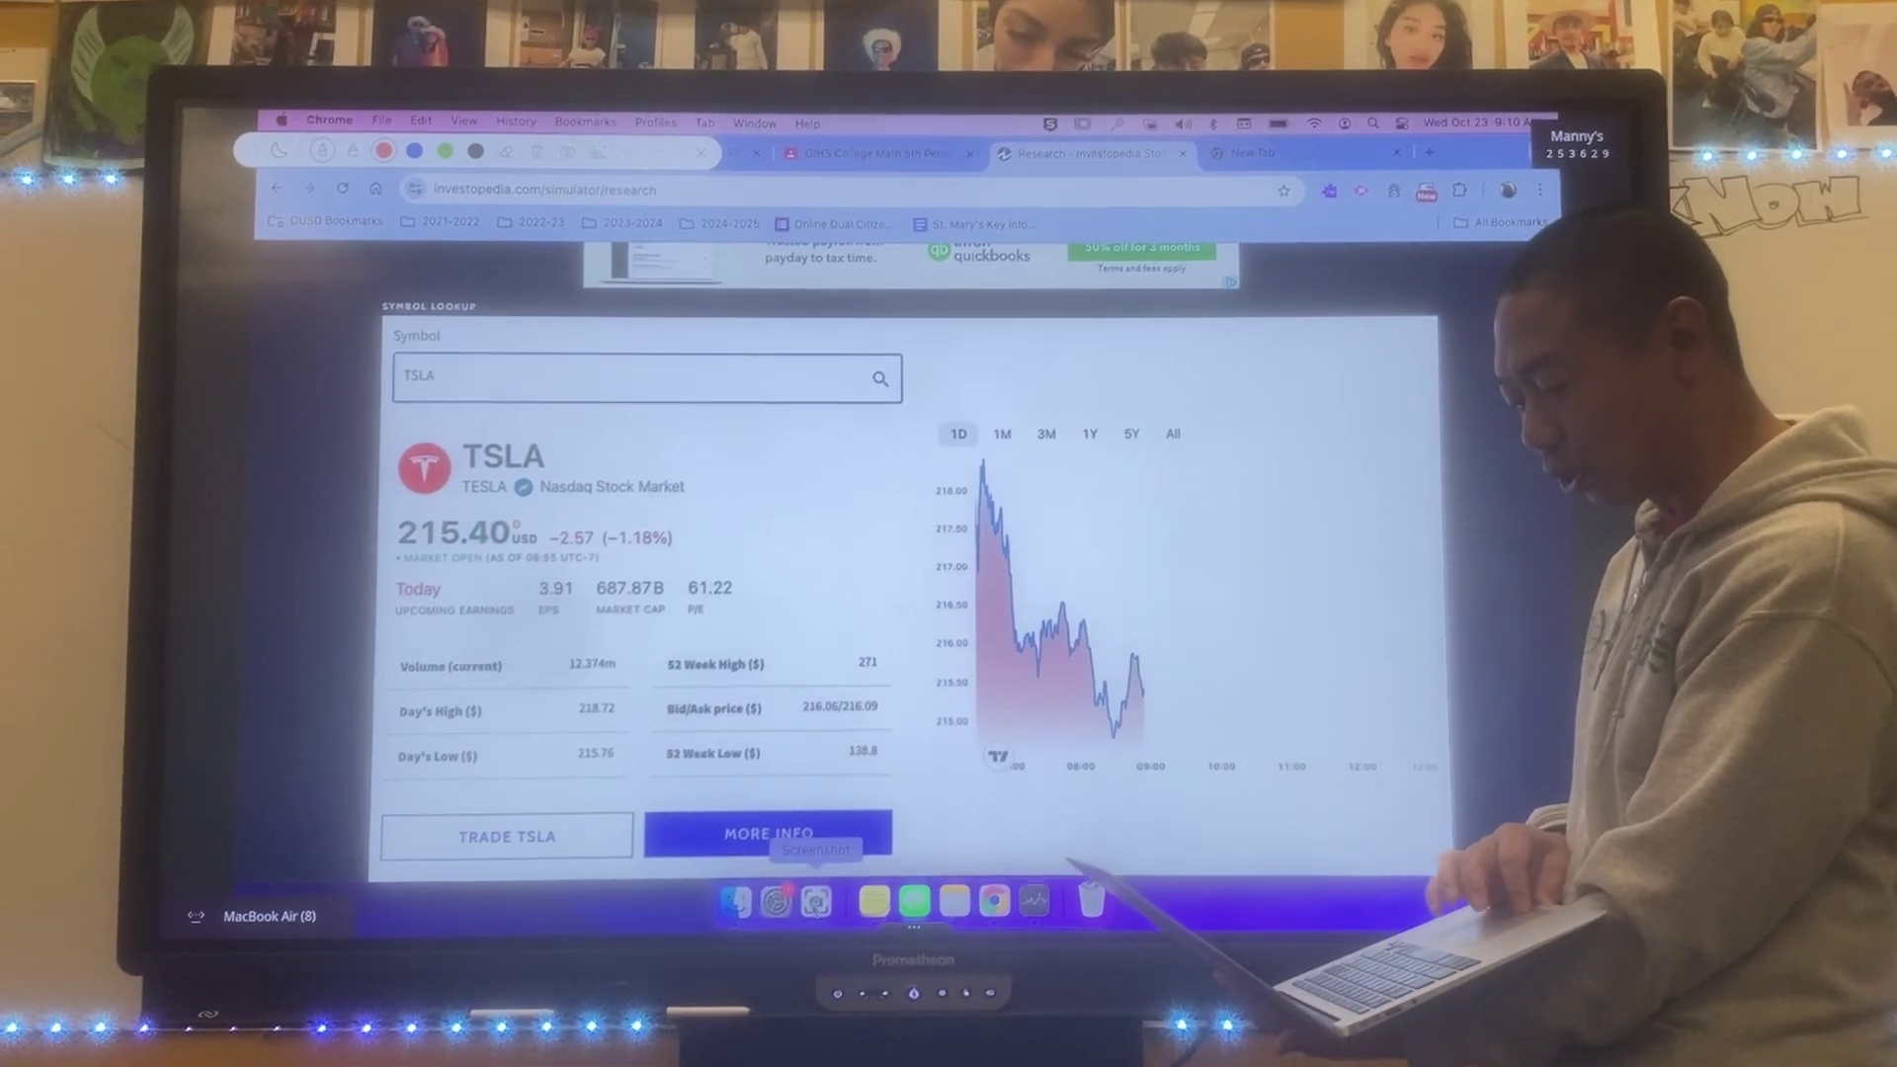
pyautogui.press('super+shift+5')
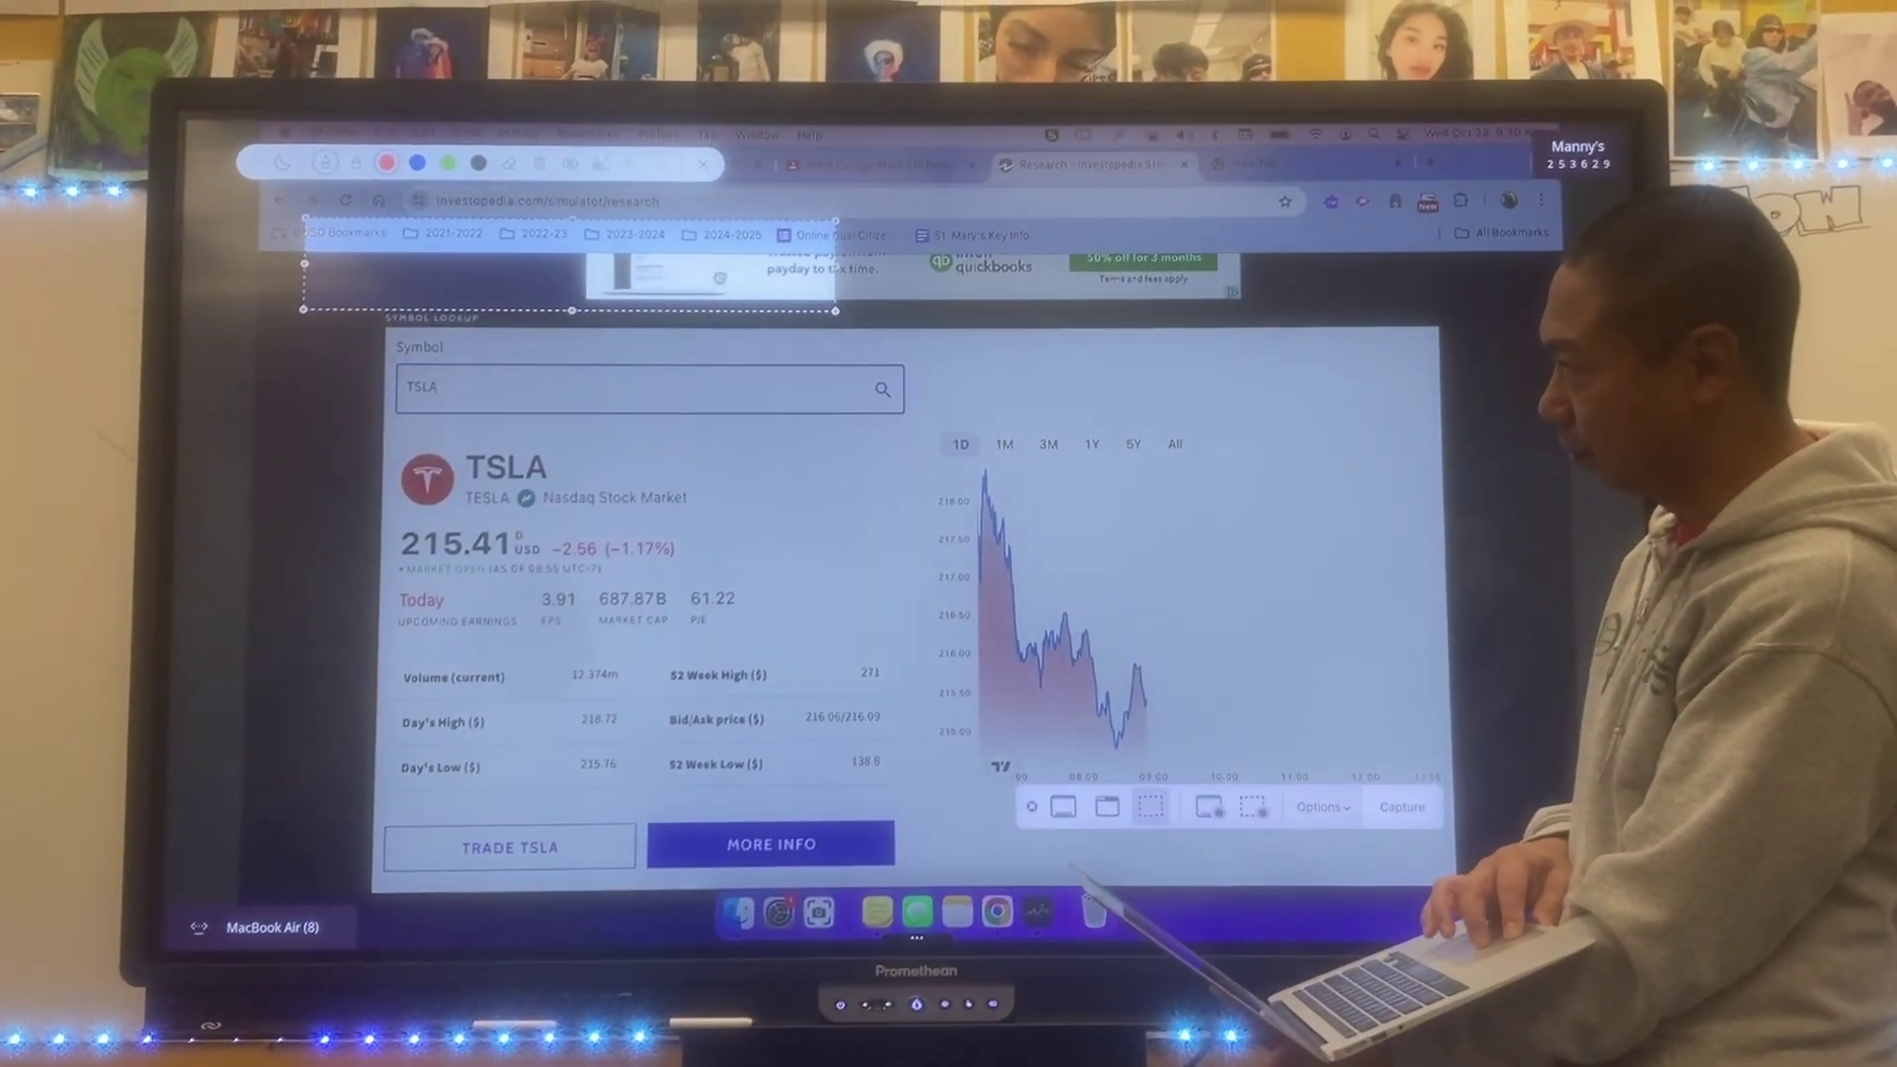
# Screenshot the TSLA quote panel from its header through the 52-week low.
pyautogui.moveTo(720, 278)
pyautogui.mouseDown()
pyautogui.moveTo(740, 439)
pyautogui.moveTo(815, 502)
pyautogui.mouseUp()
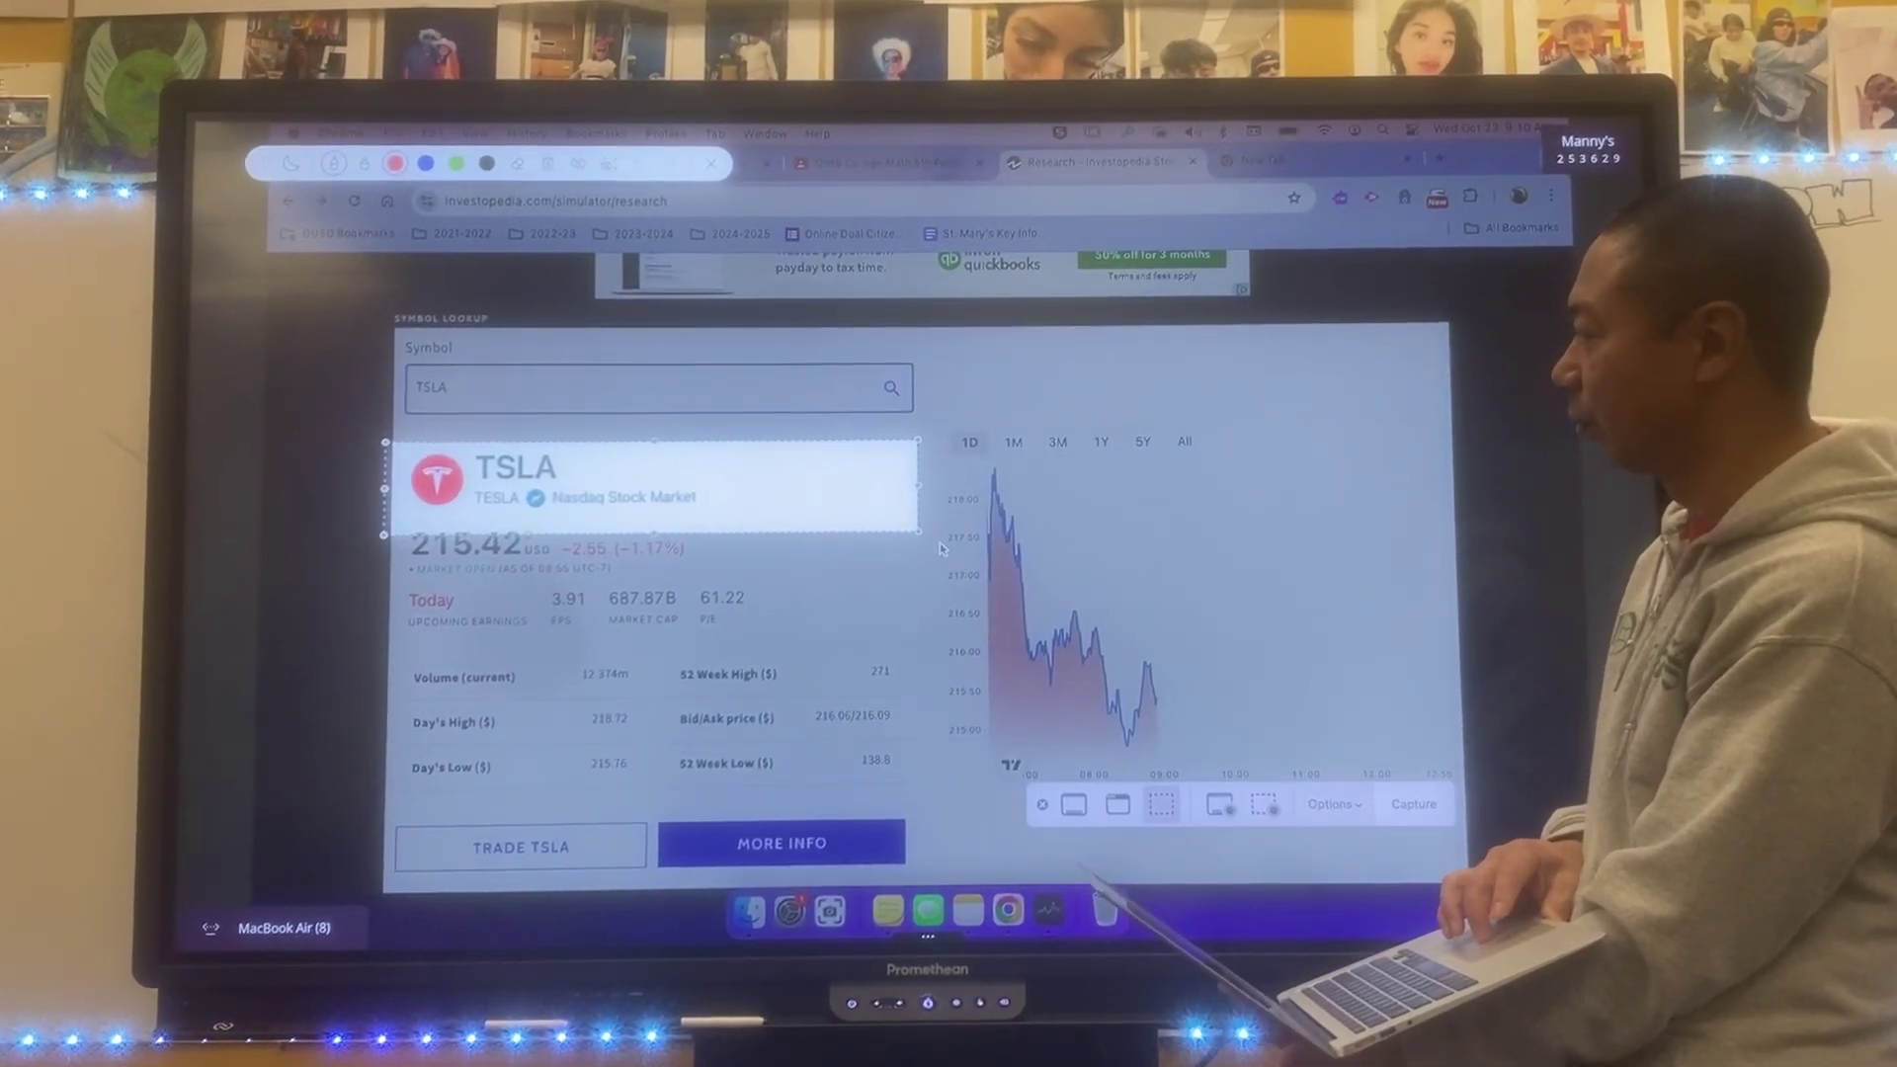
pyautogui.moveTo(914, 531); pyautogui.dragTo(908, 717)
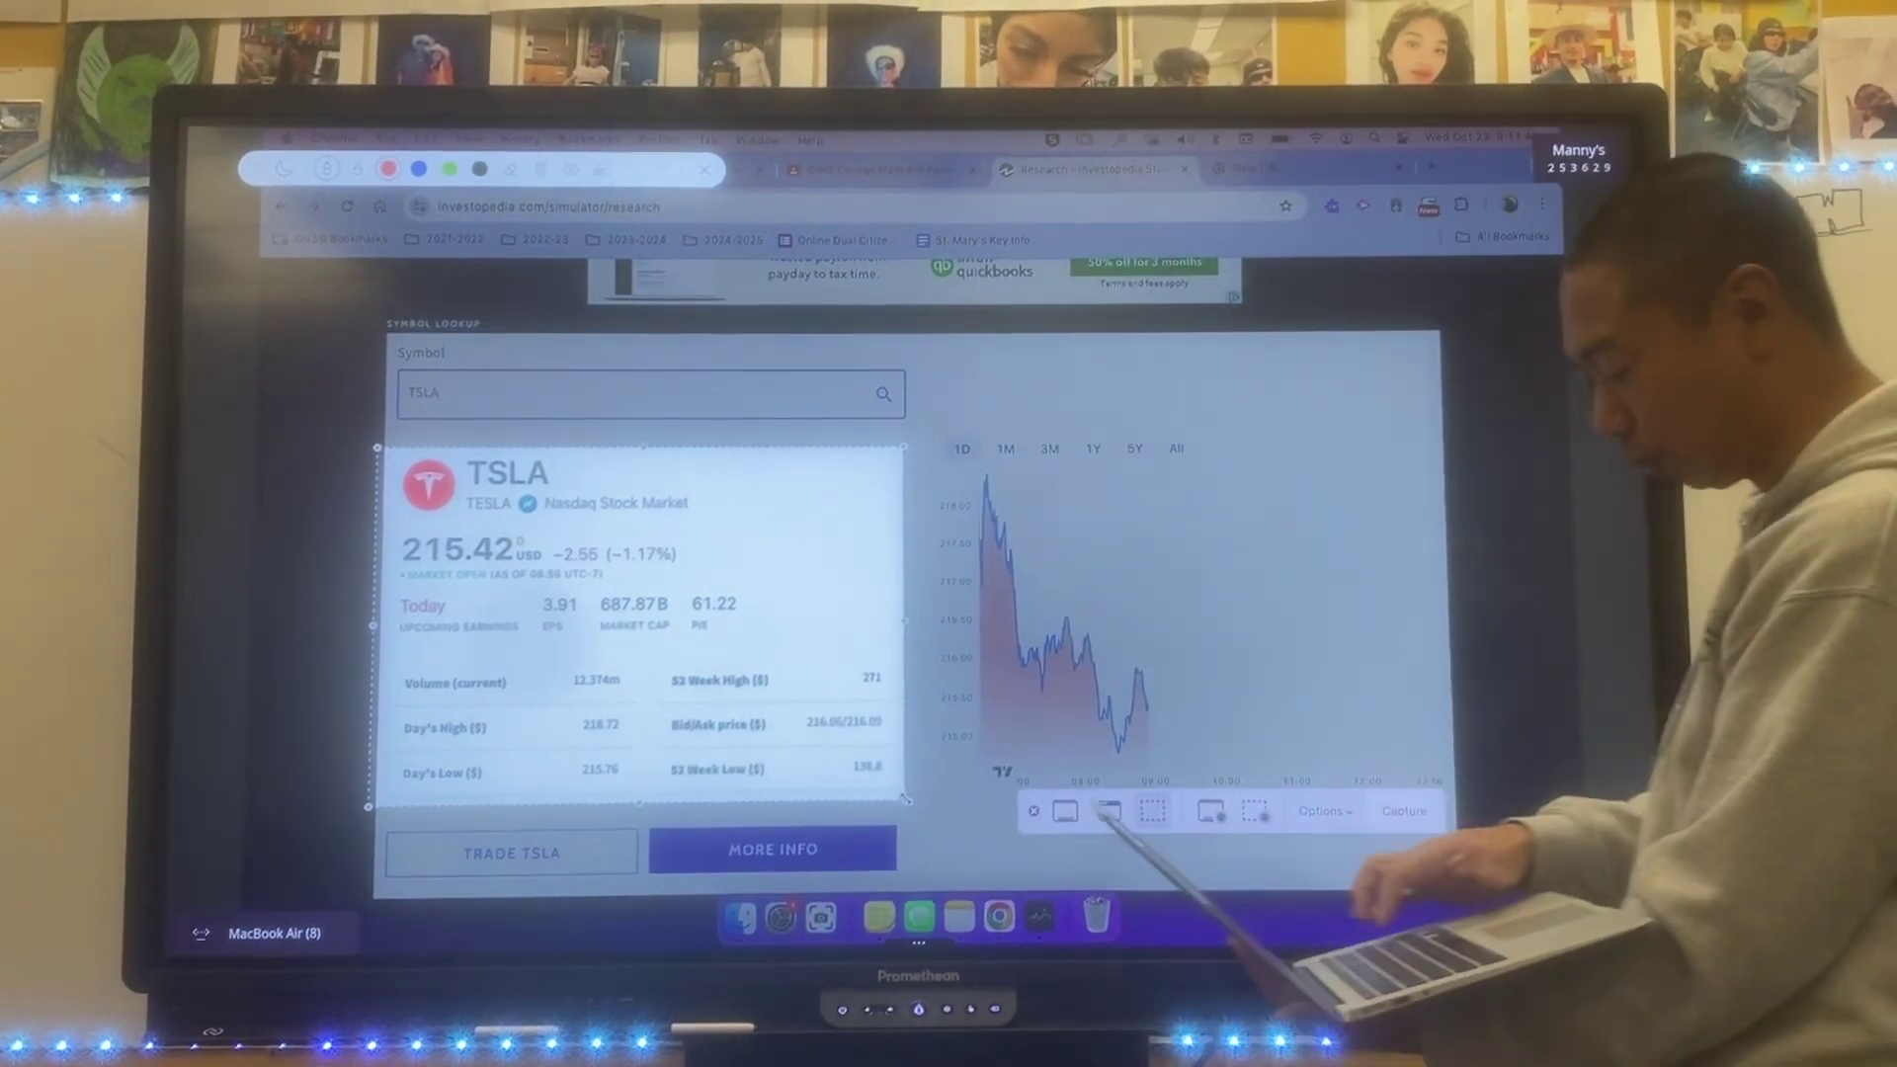
pyautogui.press('Return')
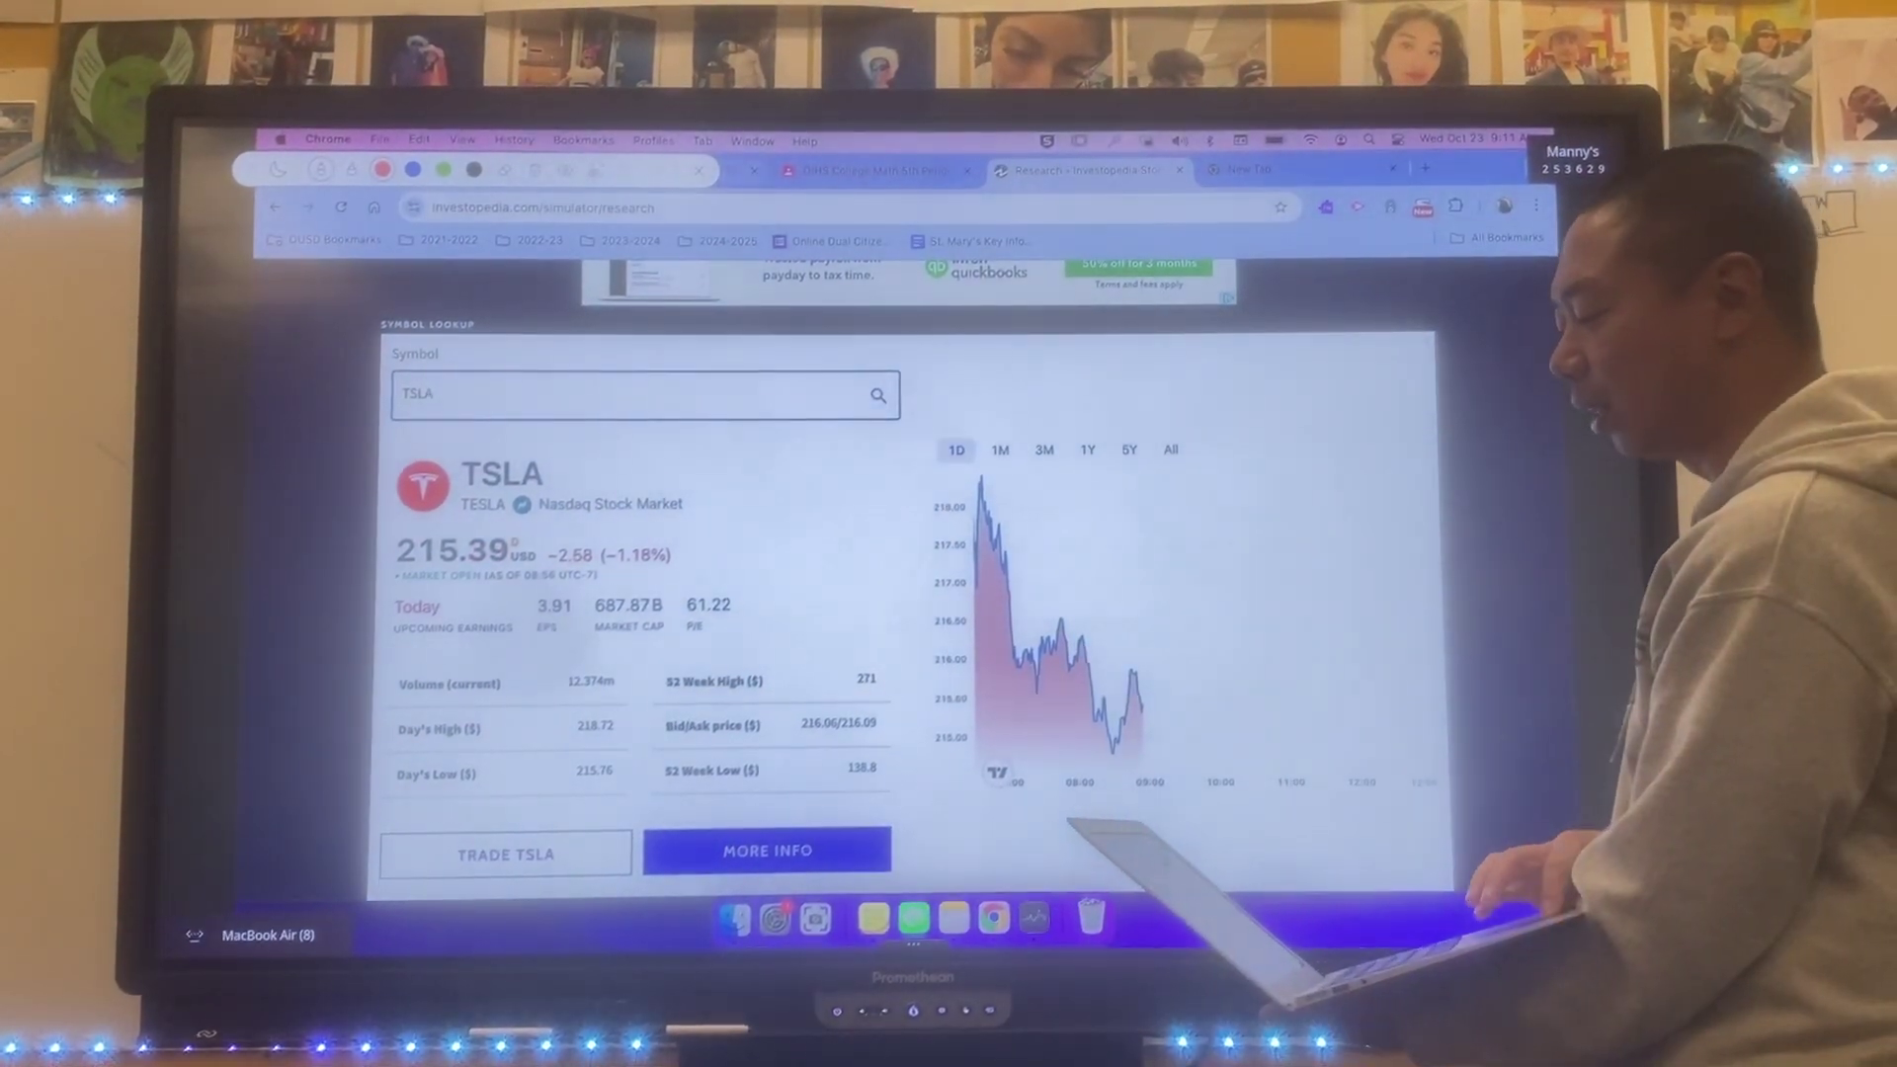
pyautogui.hotkey('ctrl', 'shift', 'Tab')
# Paste the TSLA screenshot at the slide's lower left and narrow the text box beside it.
pyautogui.click(700, 647)
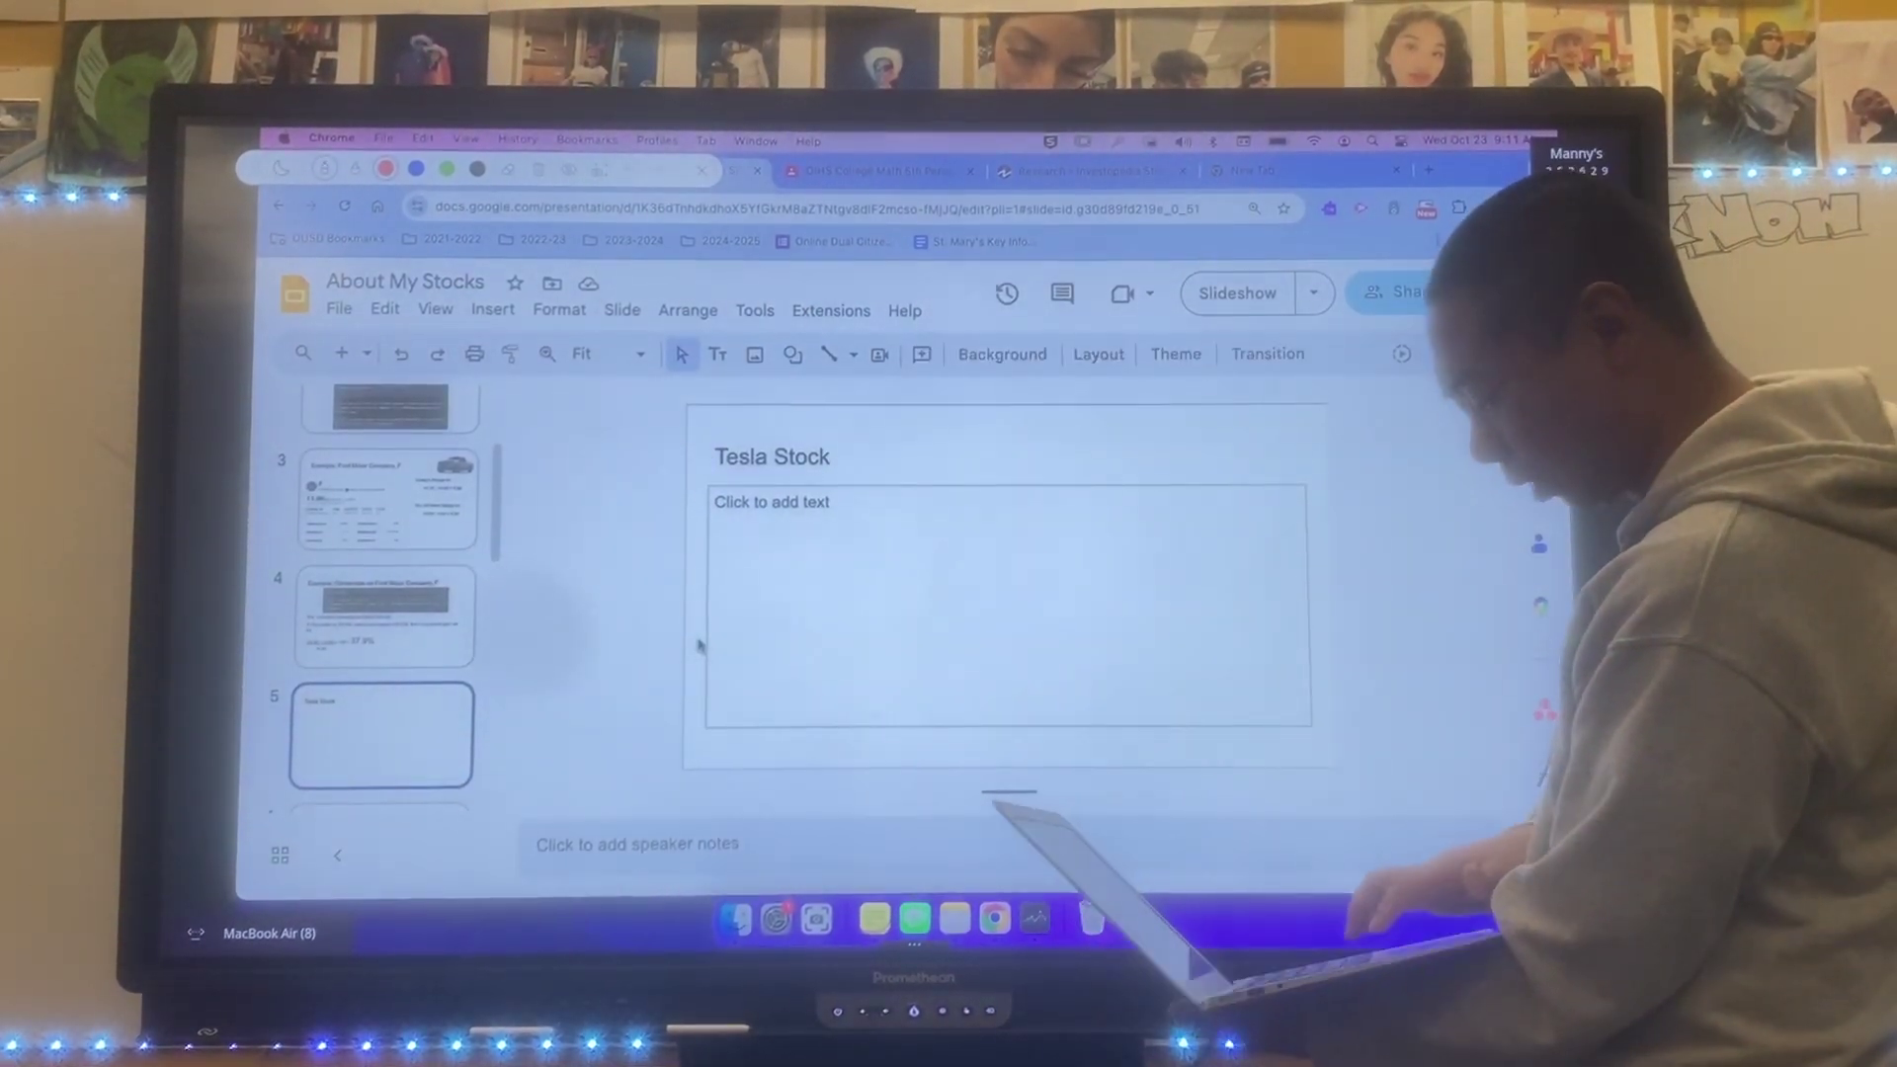
pyautogui.hotkey('ctrl', 'v')
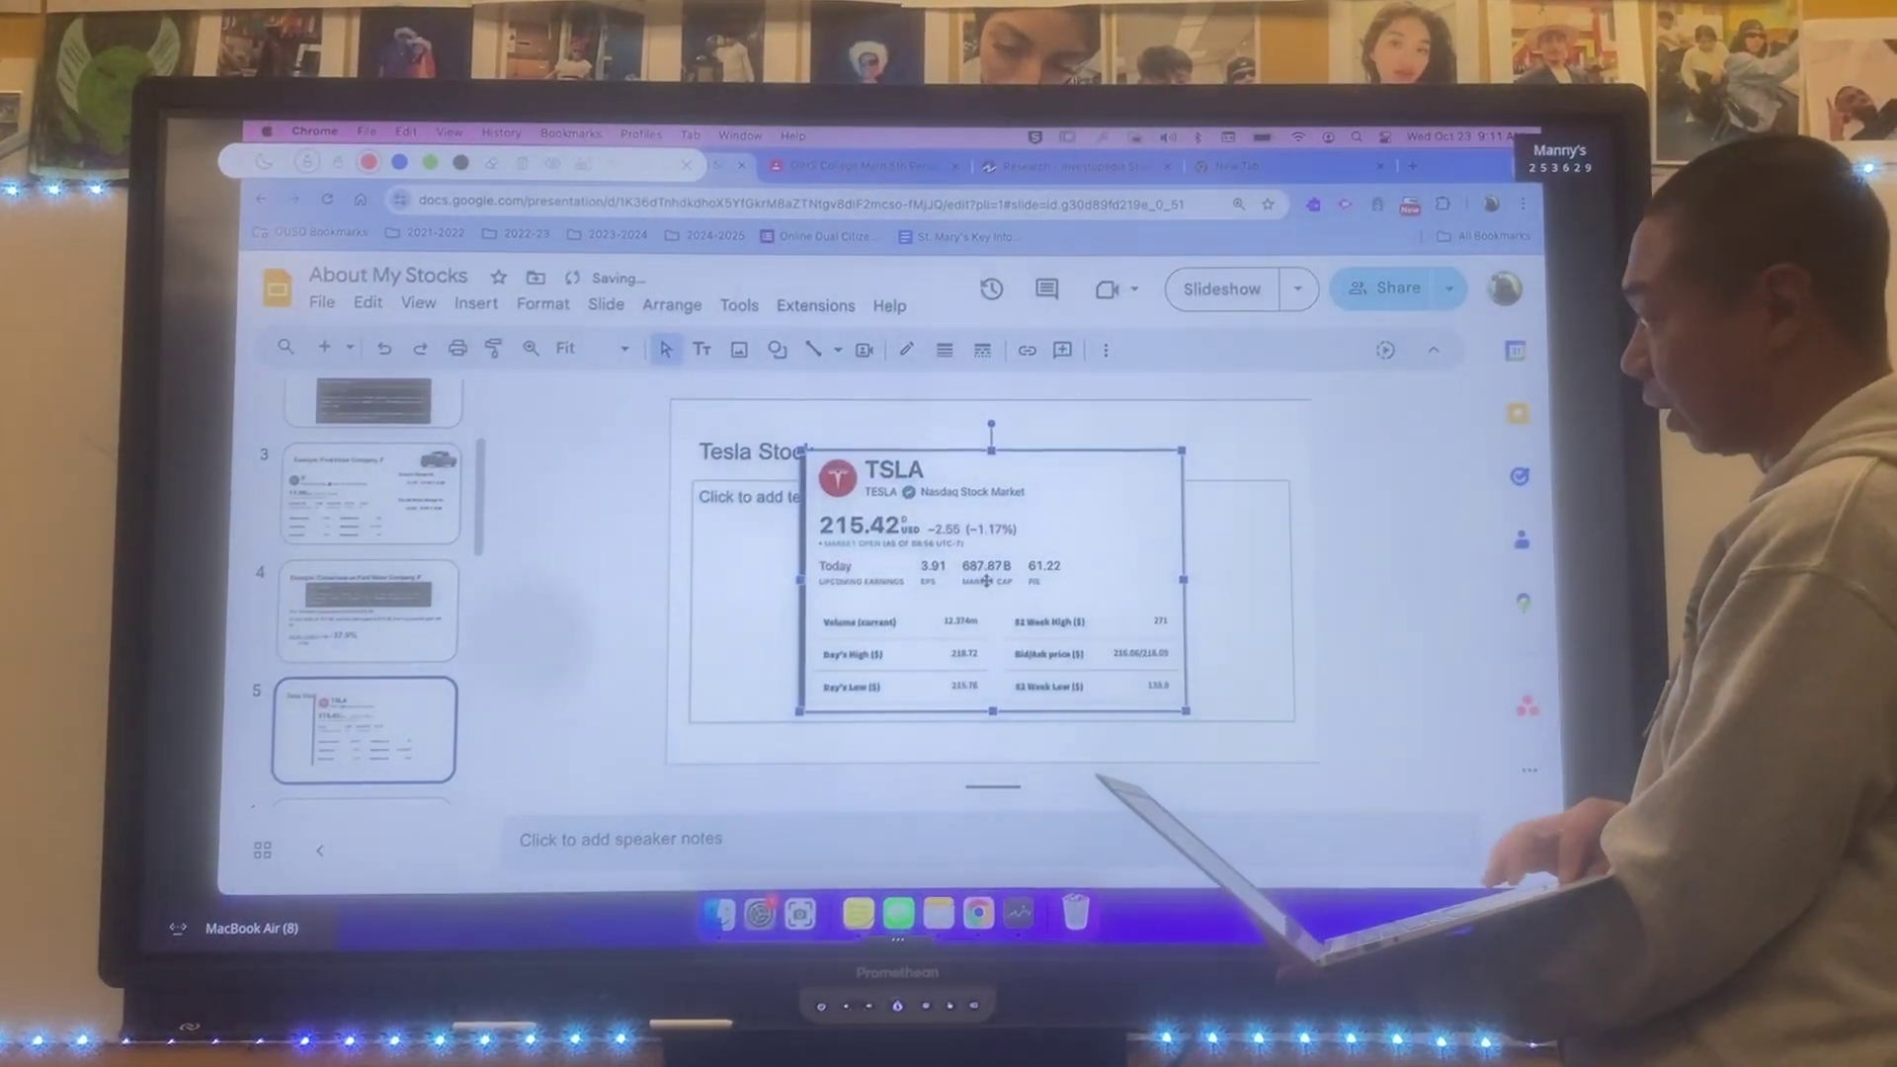
pyautogui.moveTo(949, 608); pyautogui.dragTo(893, 654)
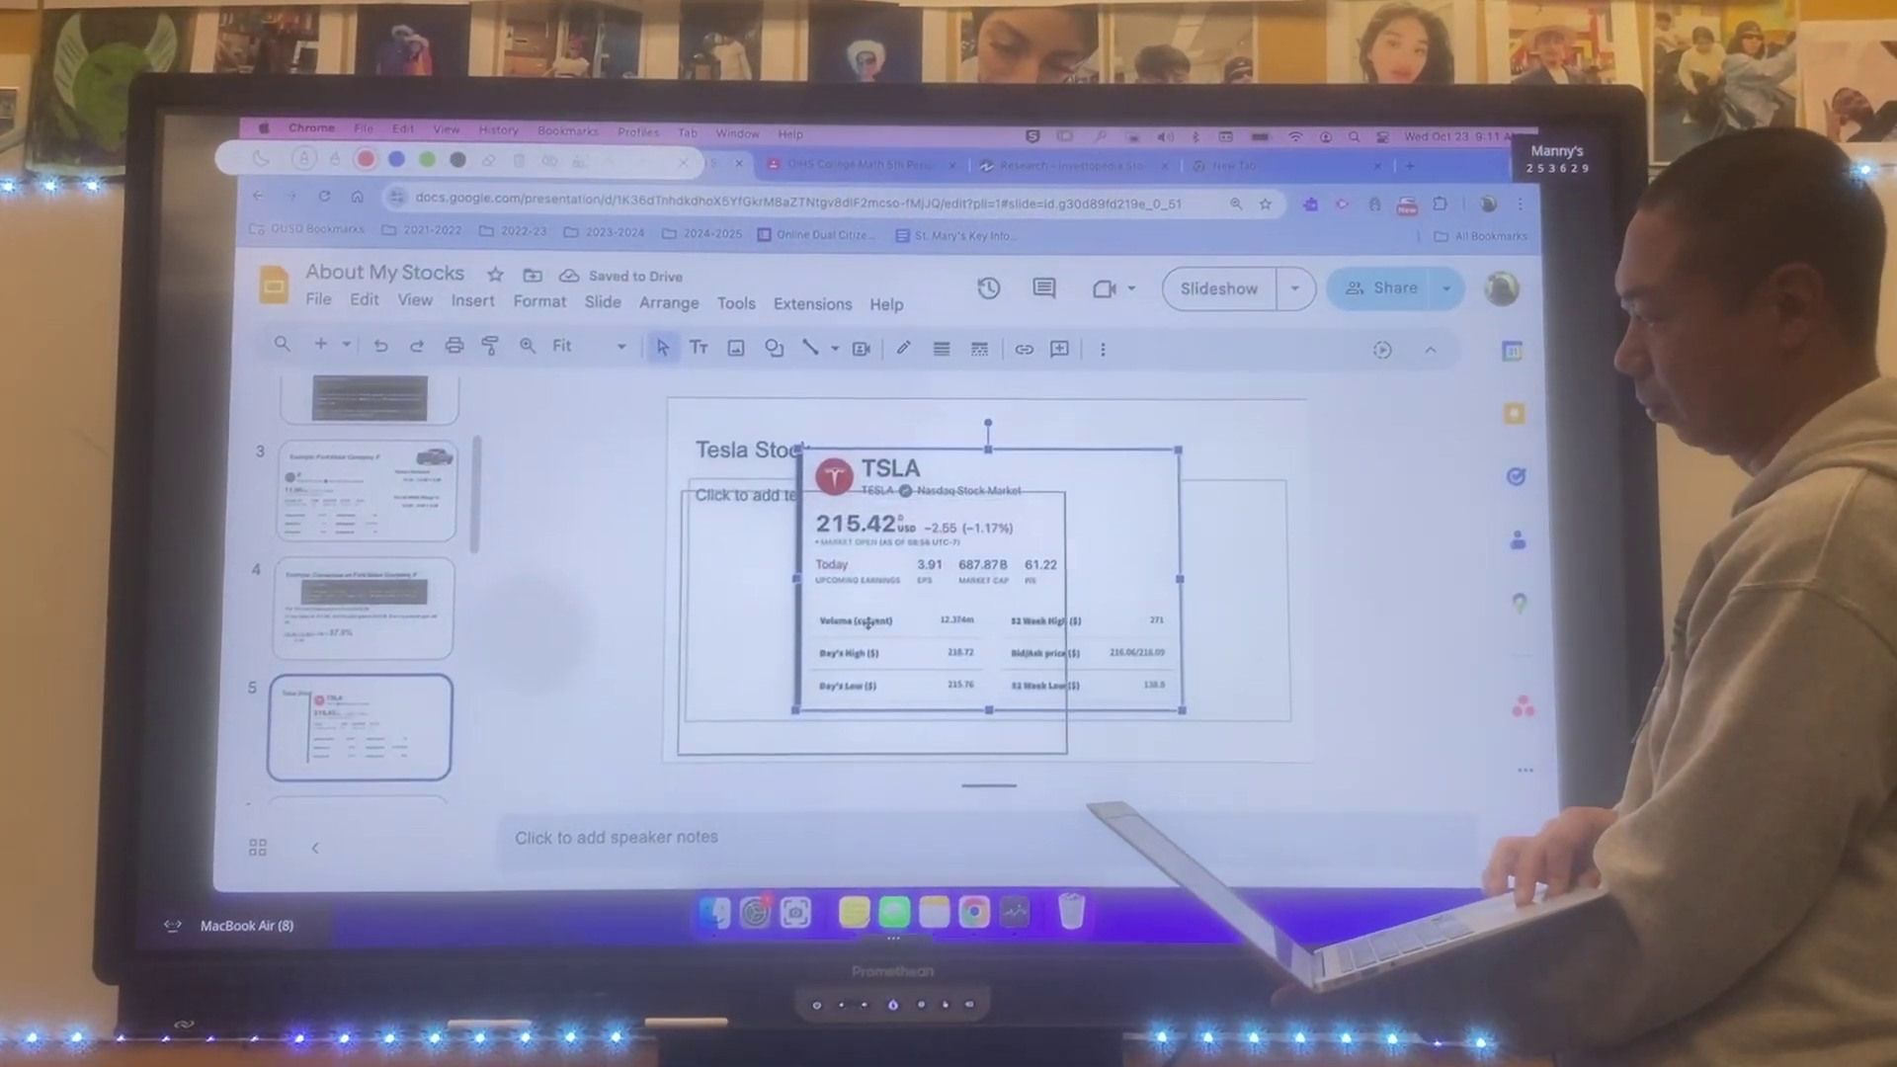
pyautogui.moveTo(851, 630); pyautogui.dragTo(853, 632)
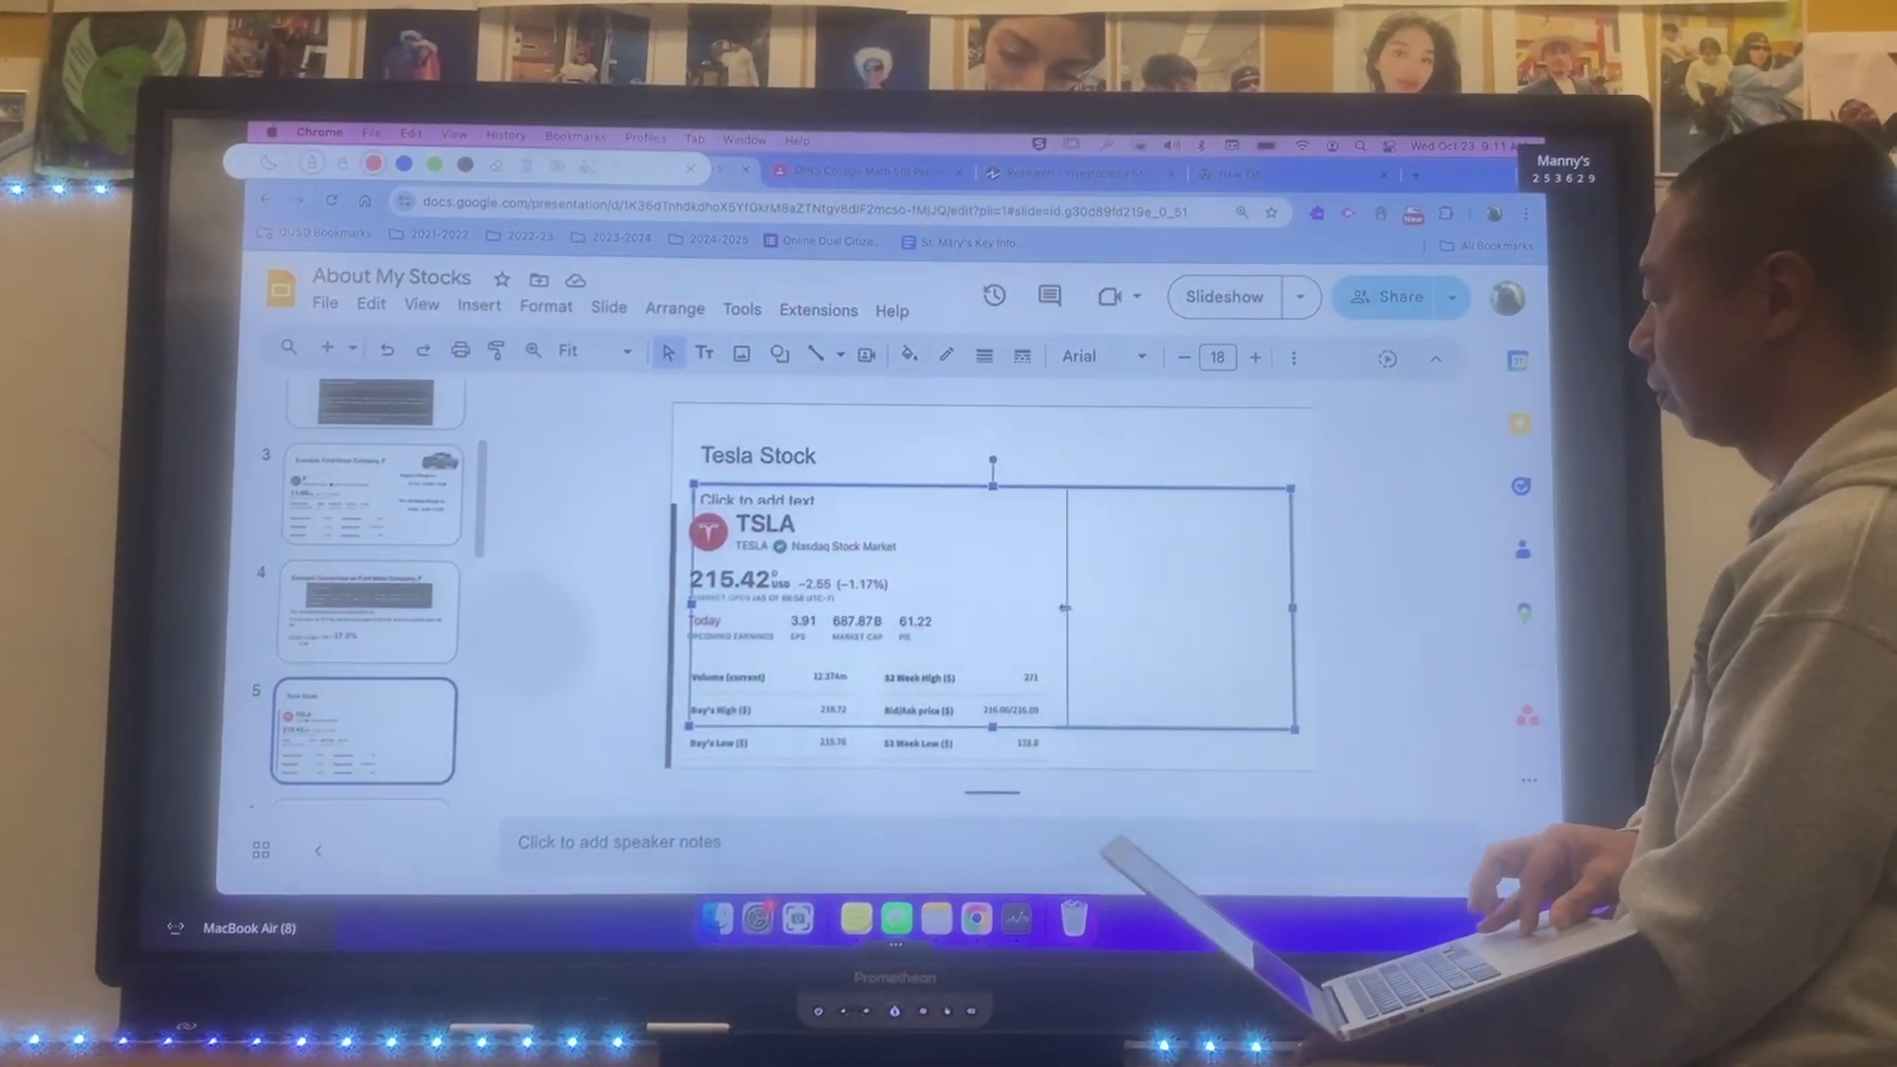
pyautogui.moveTo(1048, 604); pyautogui.dragTo(1035, 608)
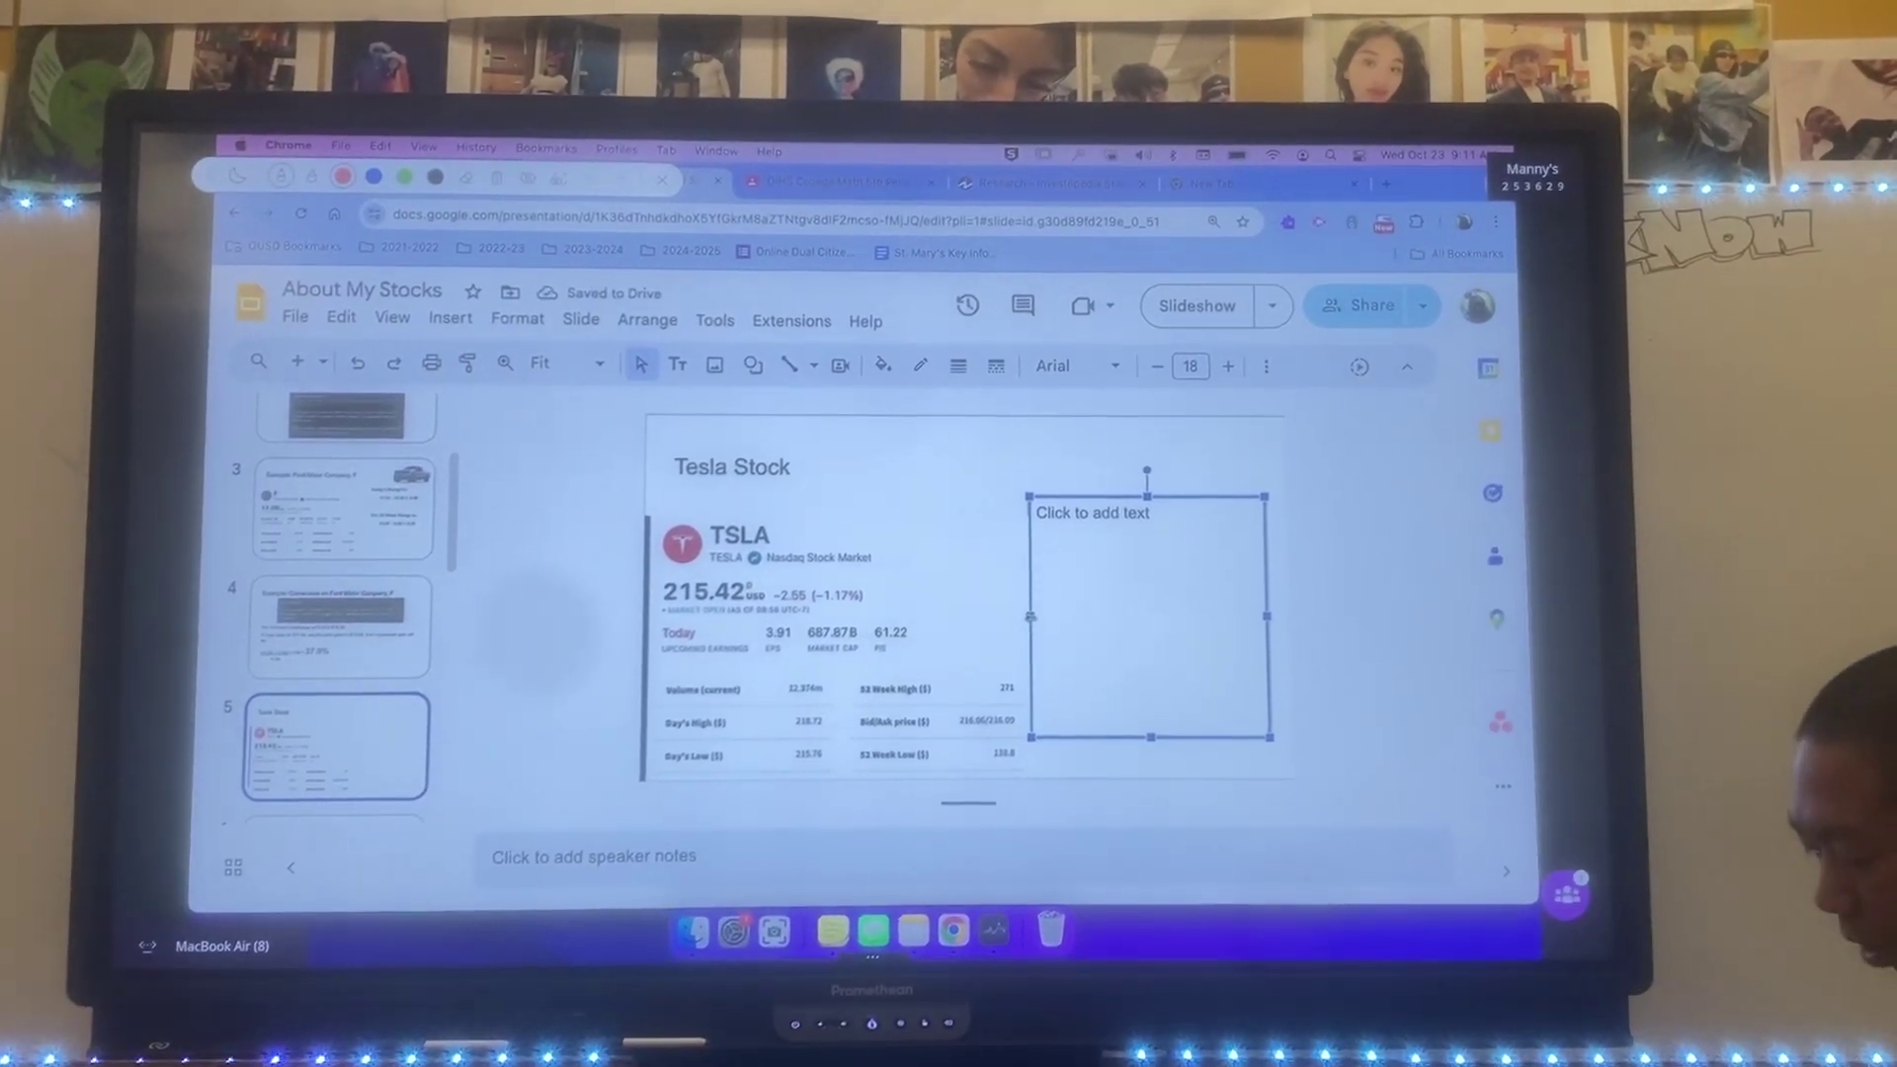
pyautogui.click(1103, 529)
pyautogui.write("Today's Ran")
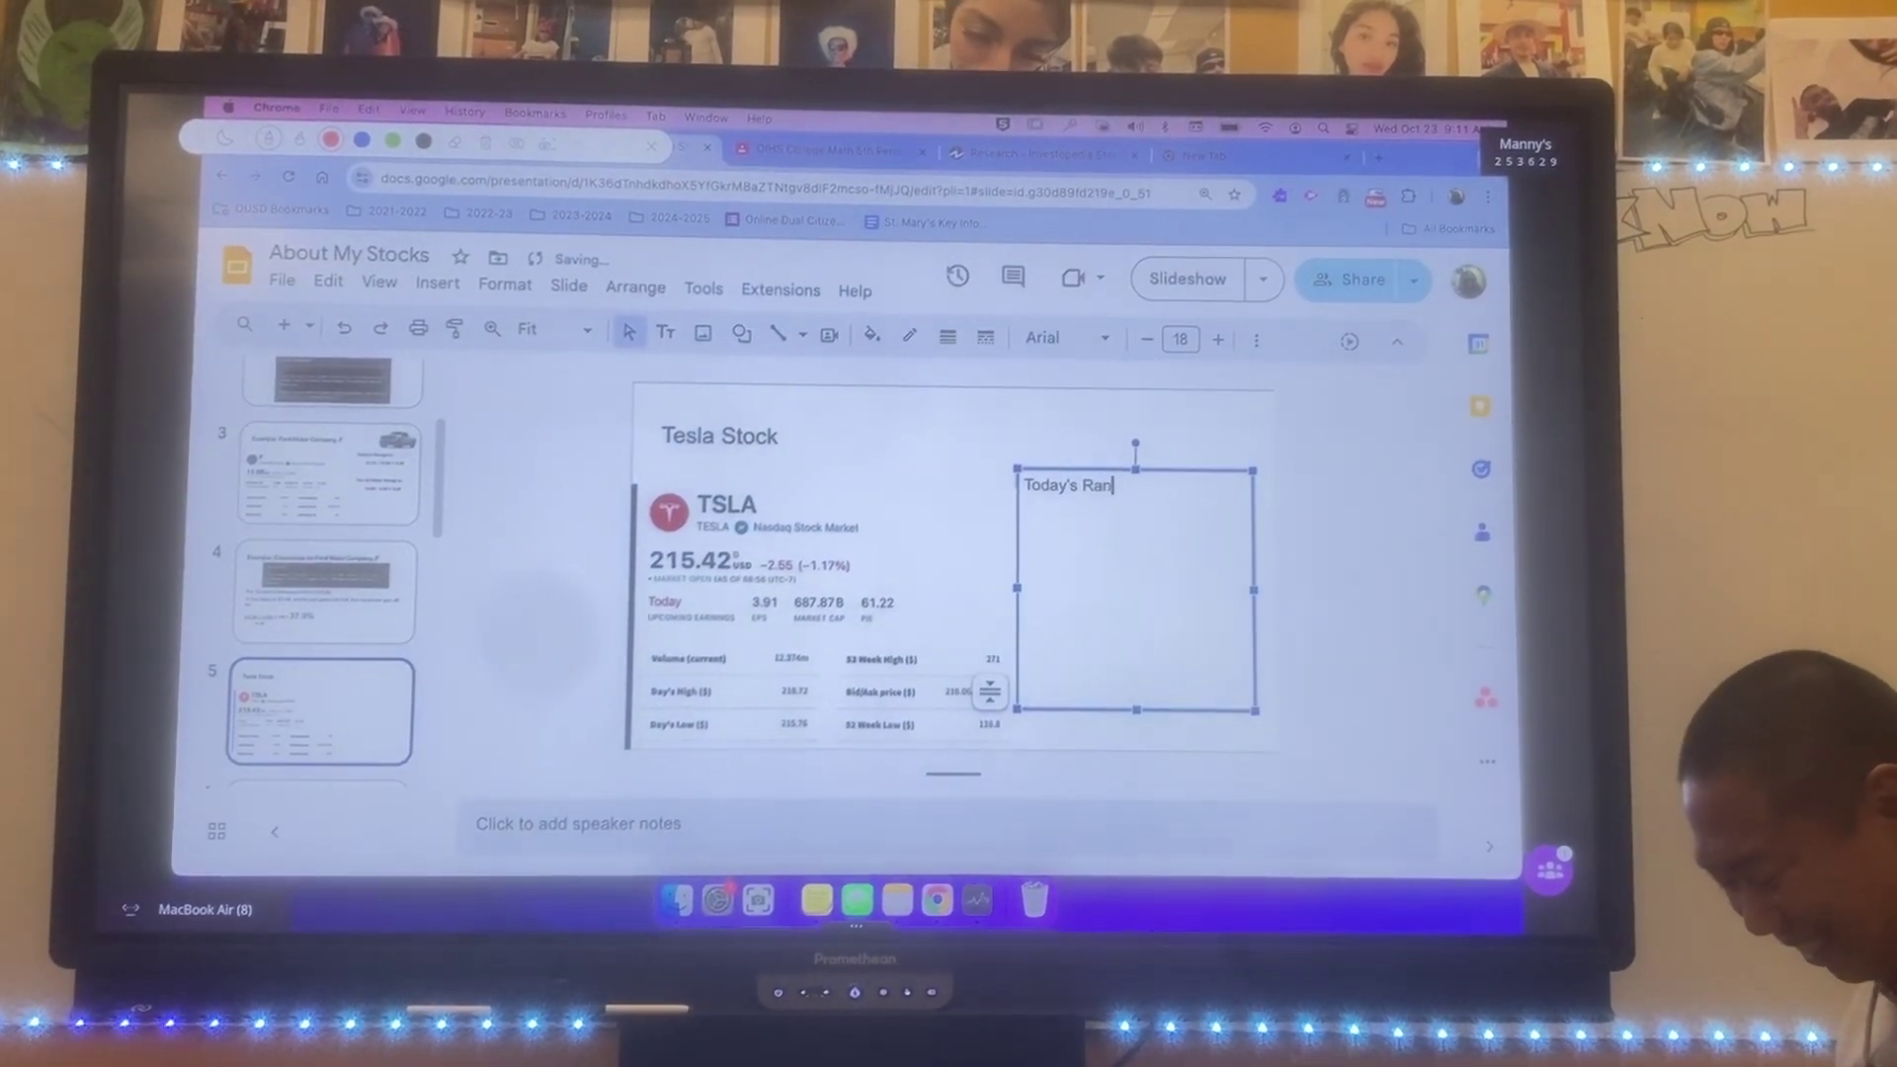
pyautogui.write('ge')
# Enter 'Today's Range' over '218.72 - 215.76 = 2.96', then begin '52 week' below.
pyautogui.press('Return')
pyautogui.write('218.72 - 215.76')
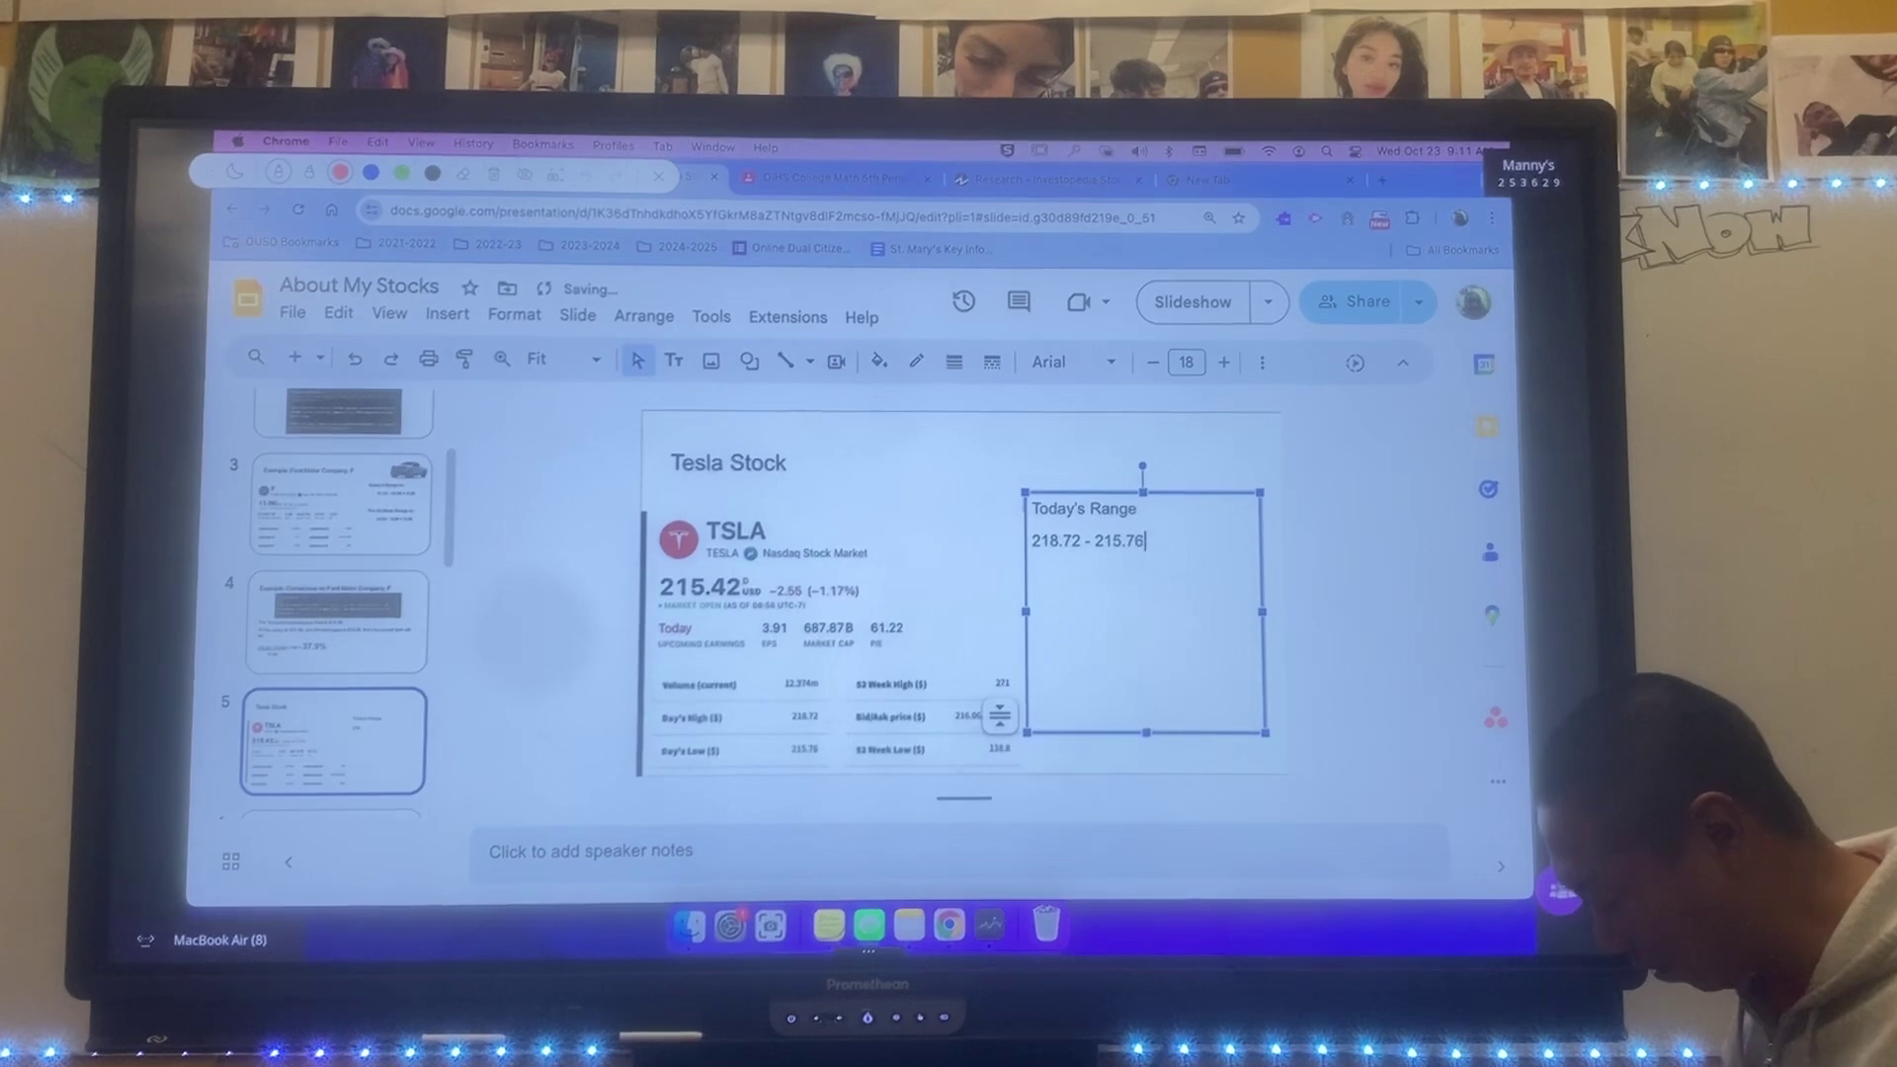
pyautogui.write('= 2.96')
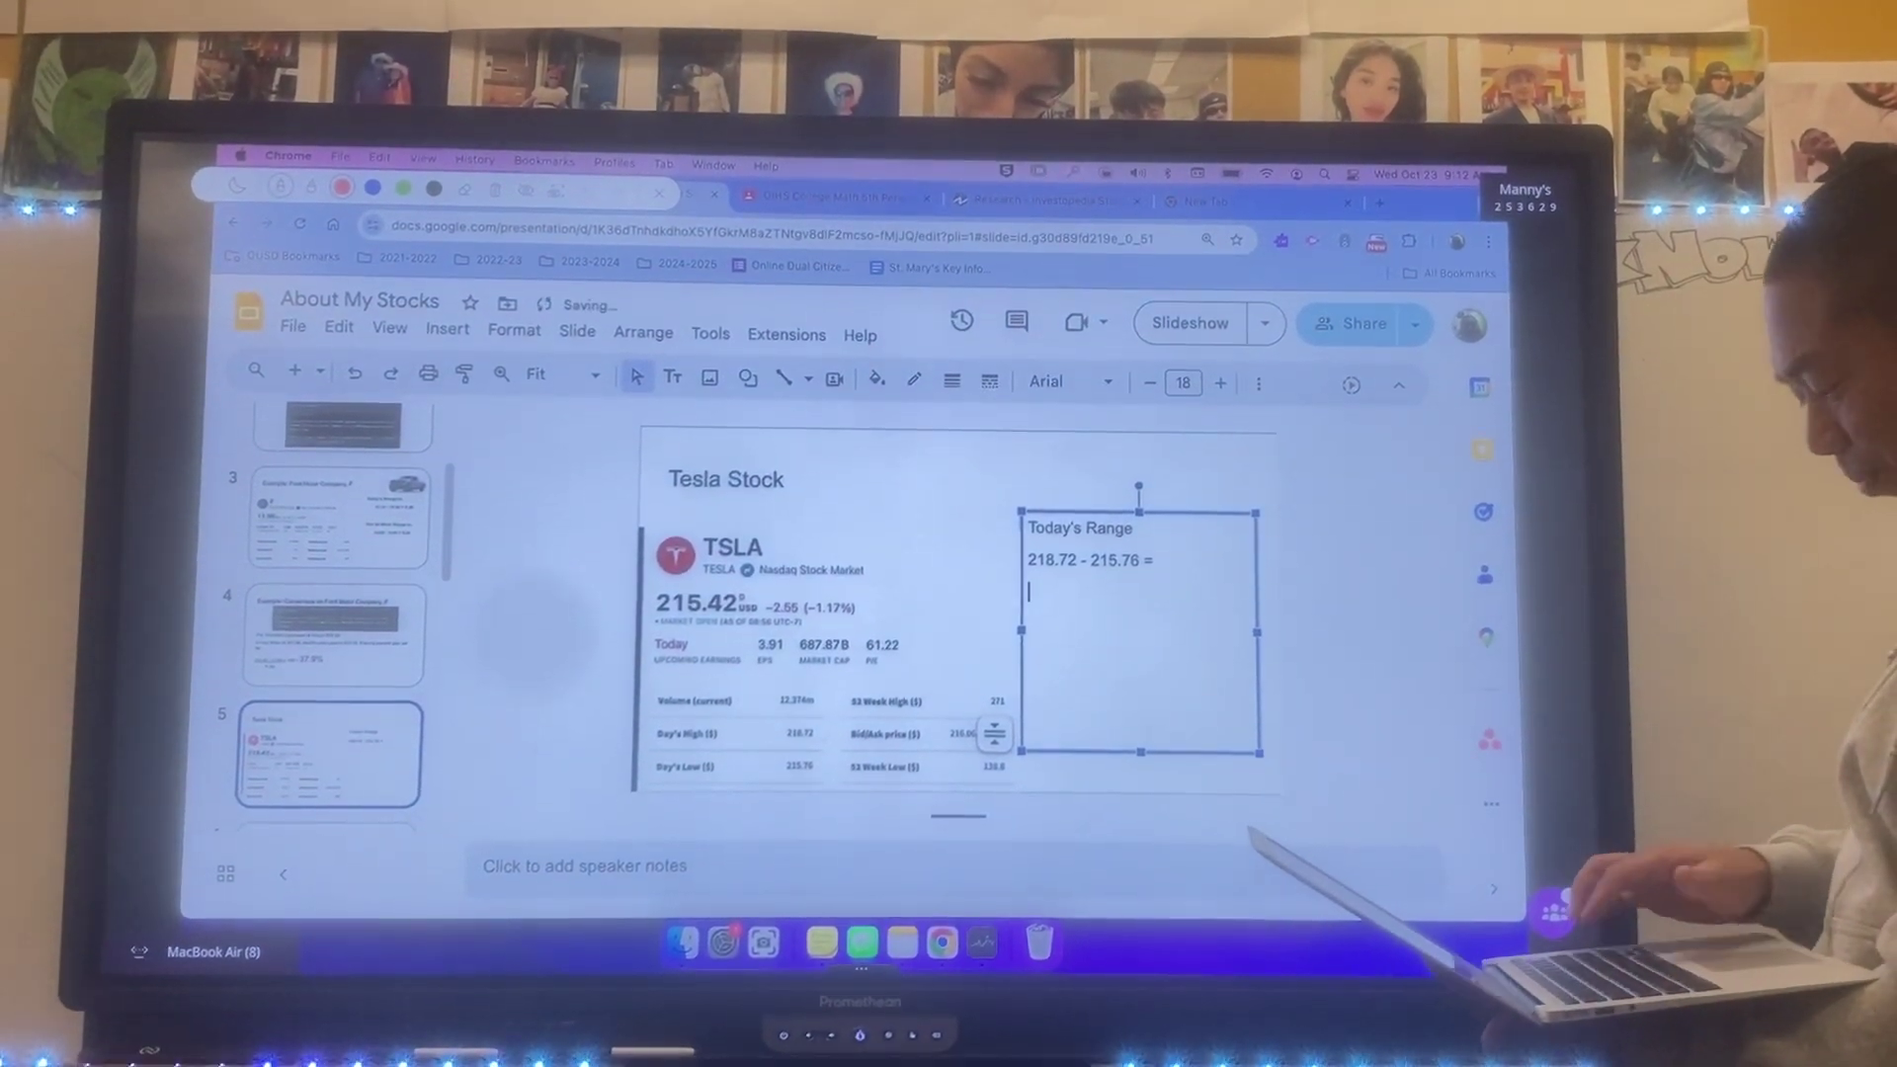
pyautogui.press('super+z')
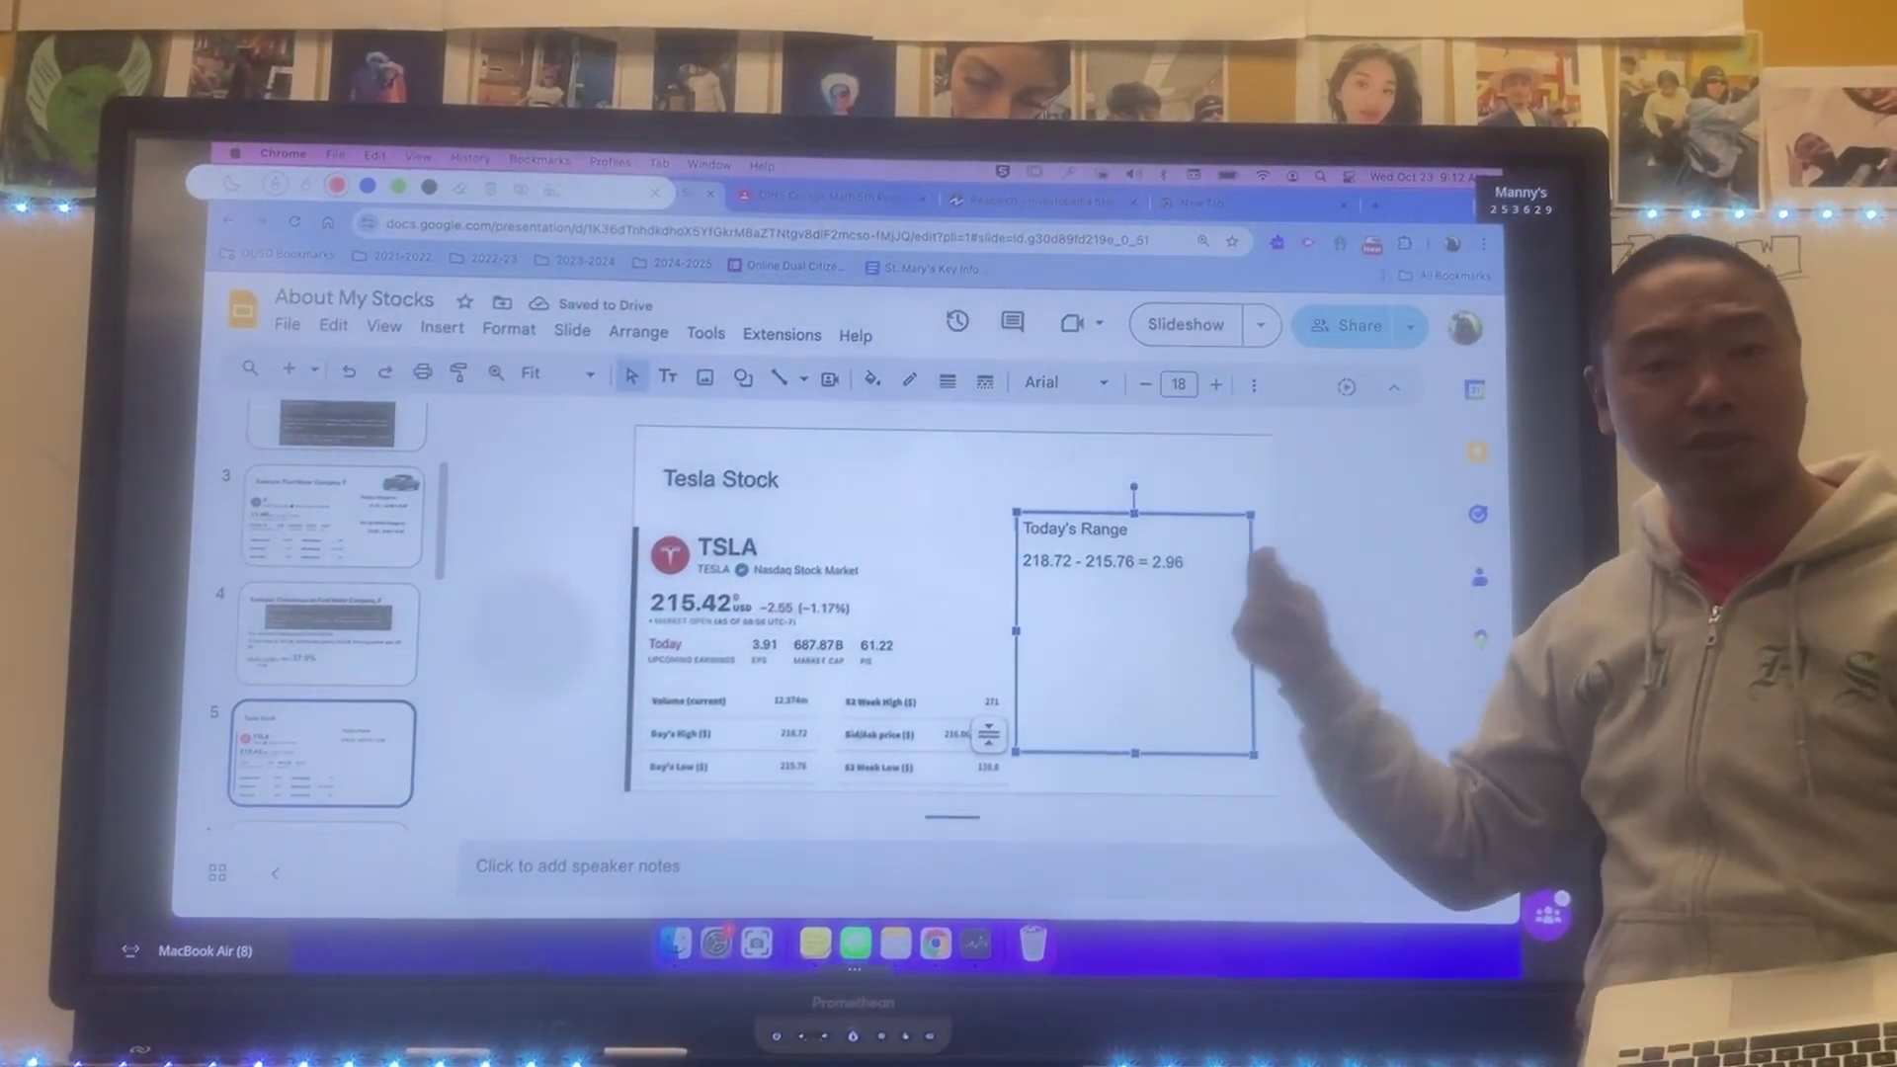
pyautogui.press('Return')
pyautogui.write('52 week Range')
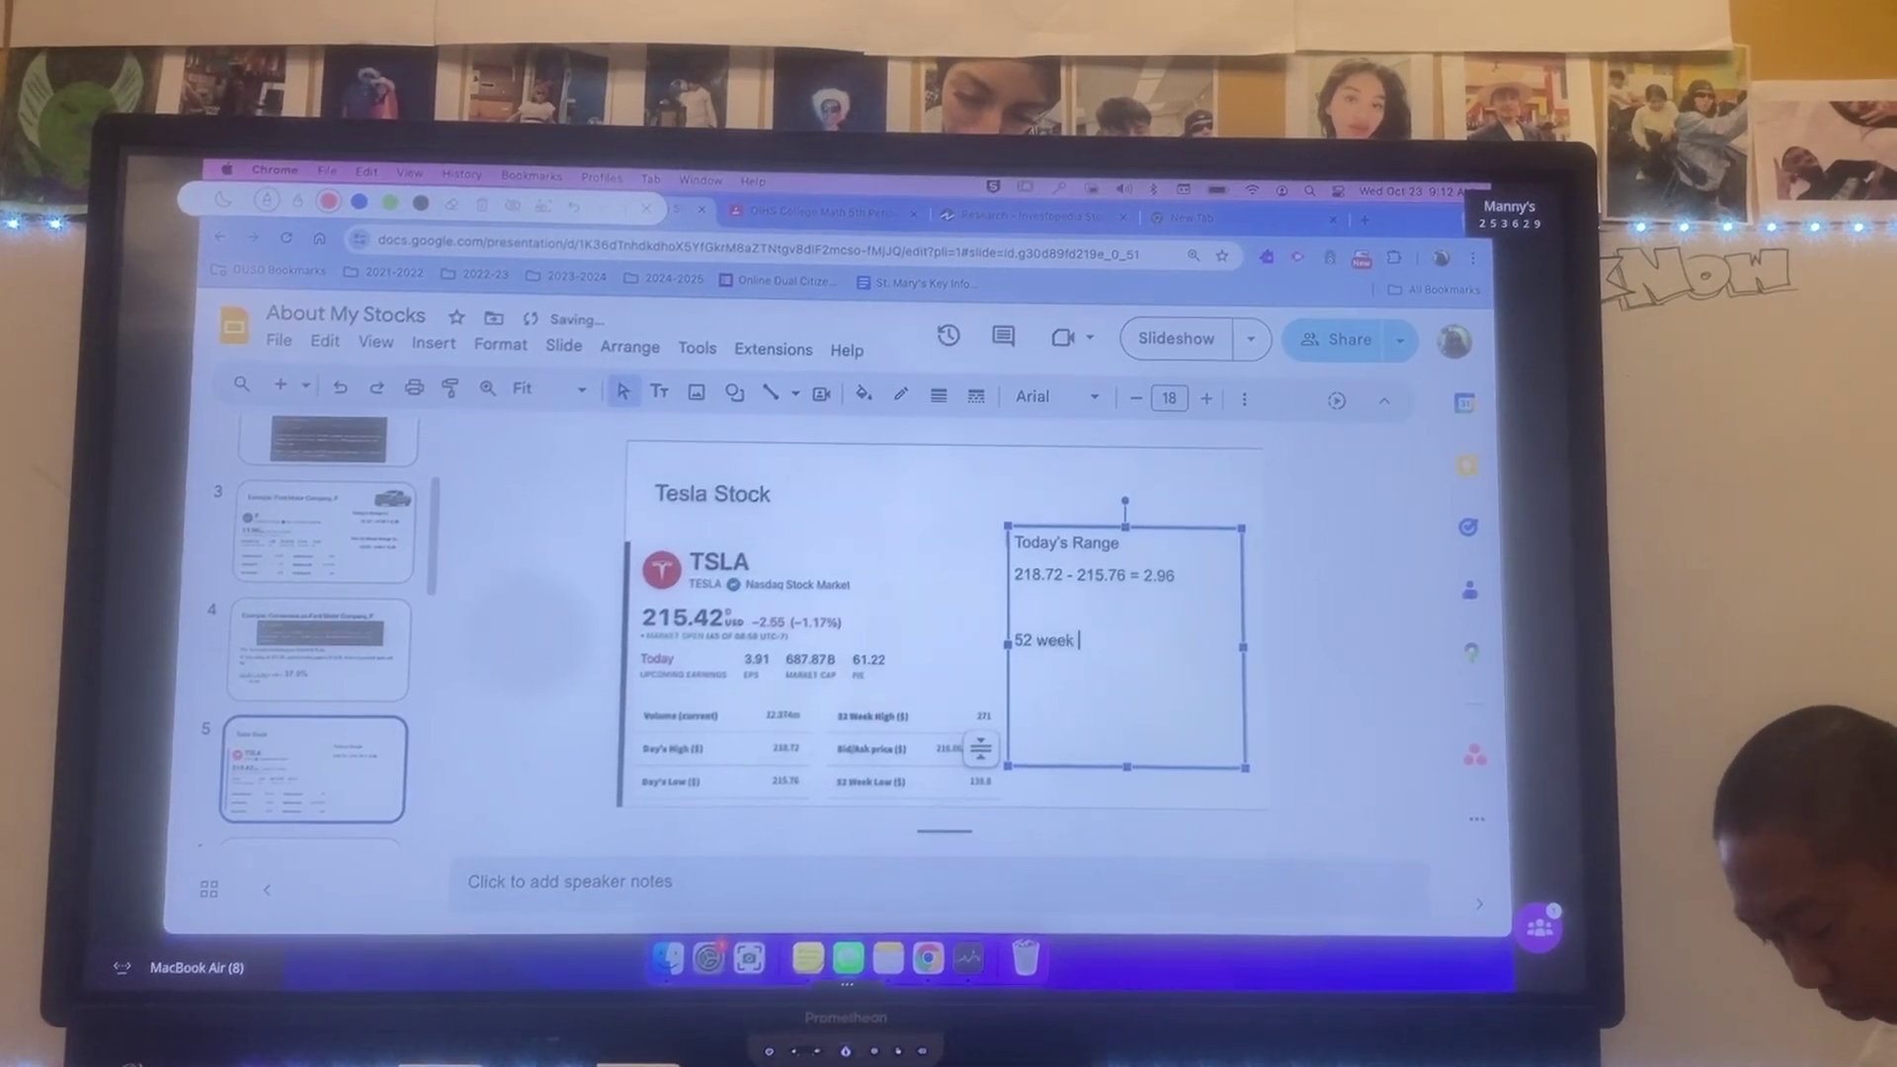
# Add '52 week Range' with '271.00 - 138.80 = 132.2' beneath it.
pyautogui.press('Return')
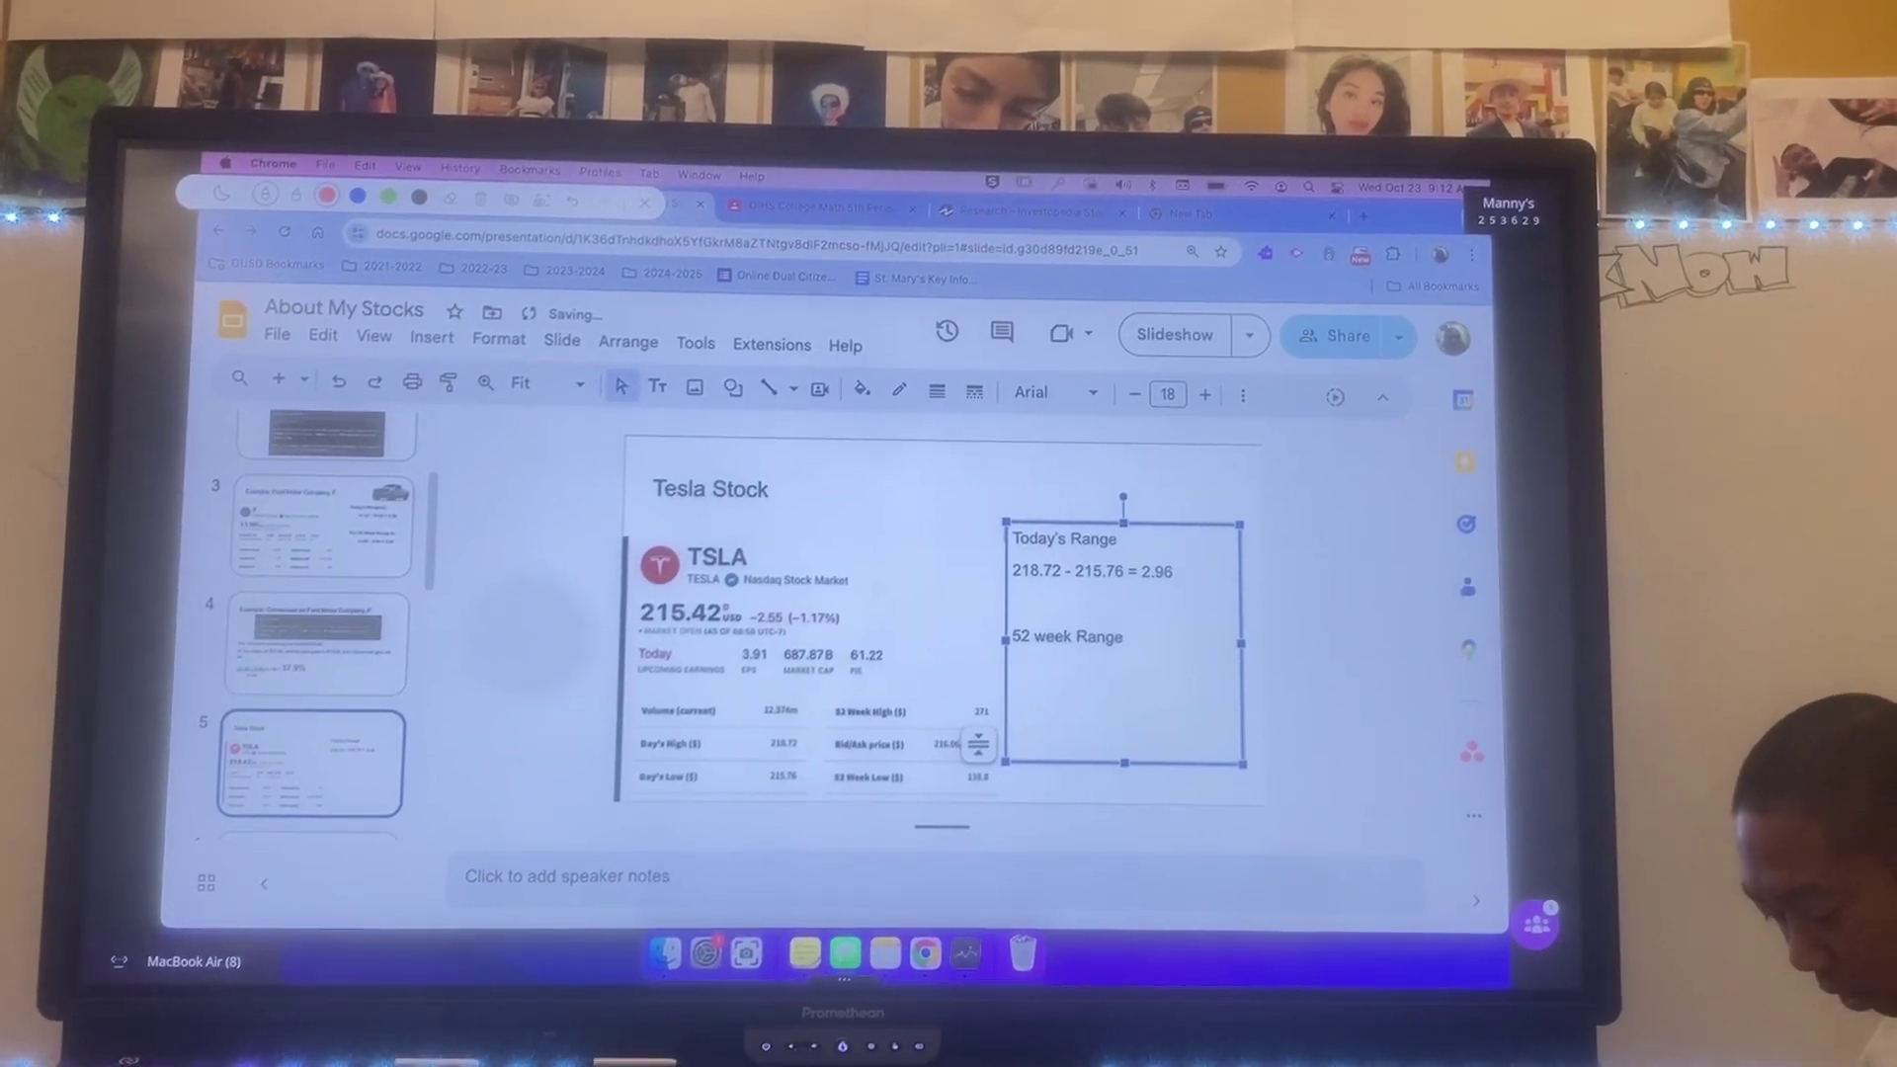
pyautogui.write('271.00')
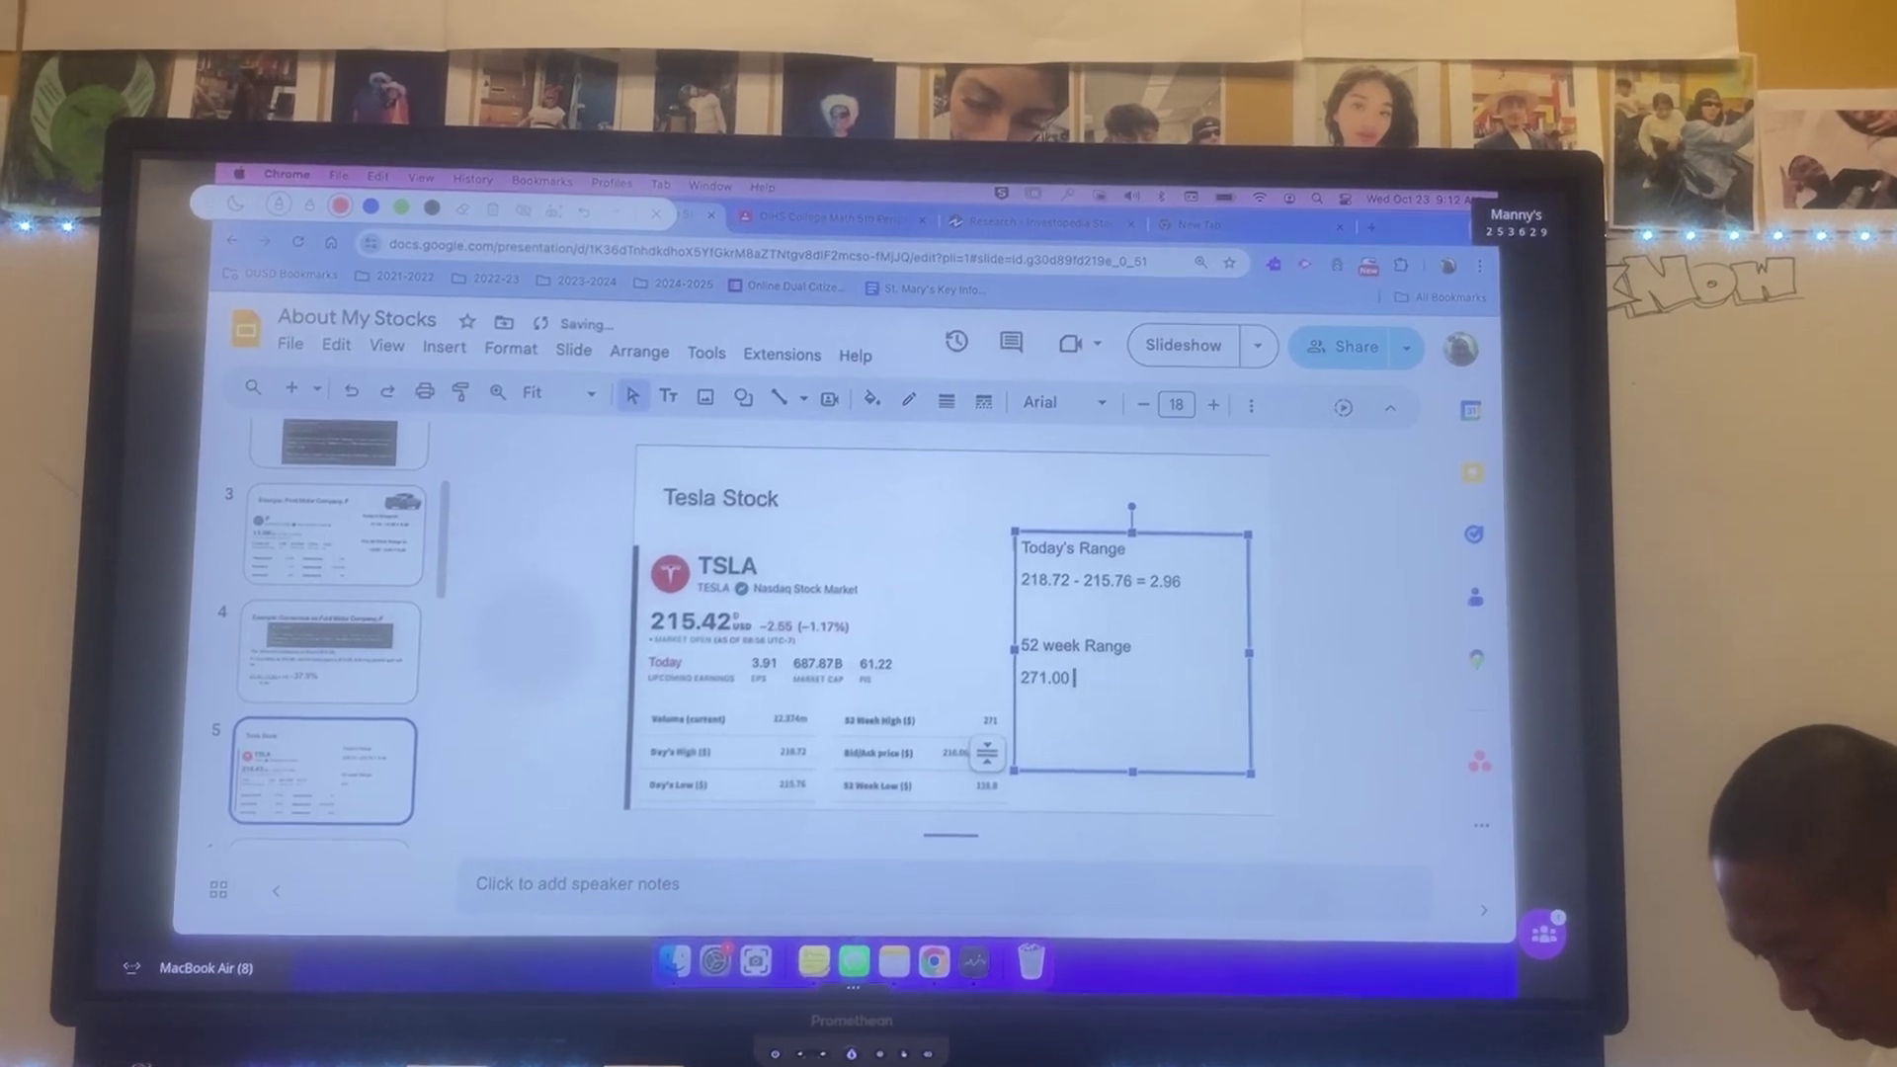
pyautogui.write('-')
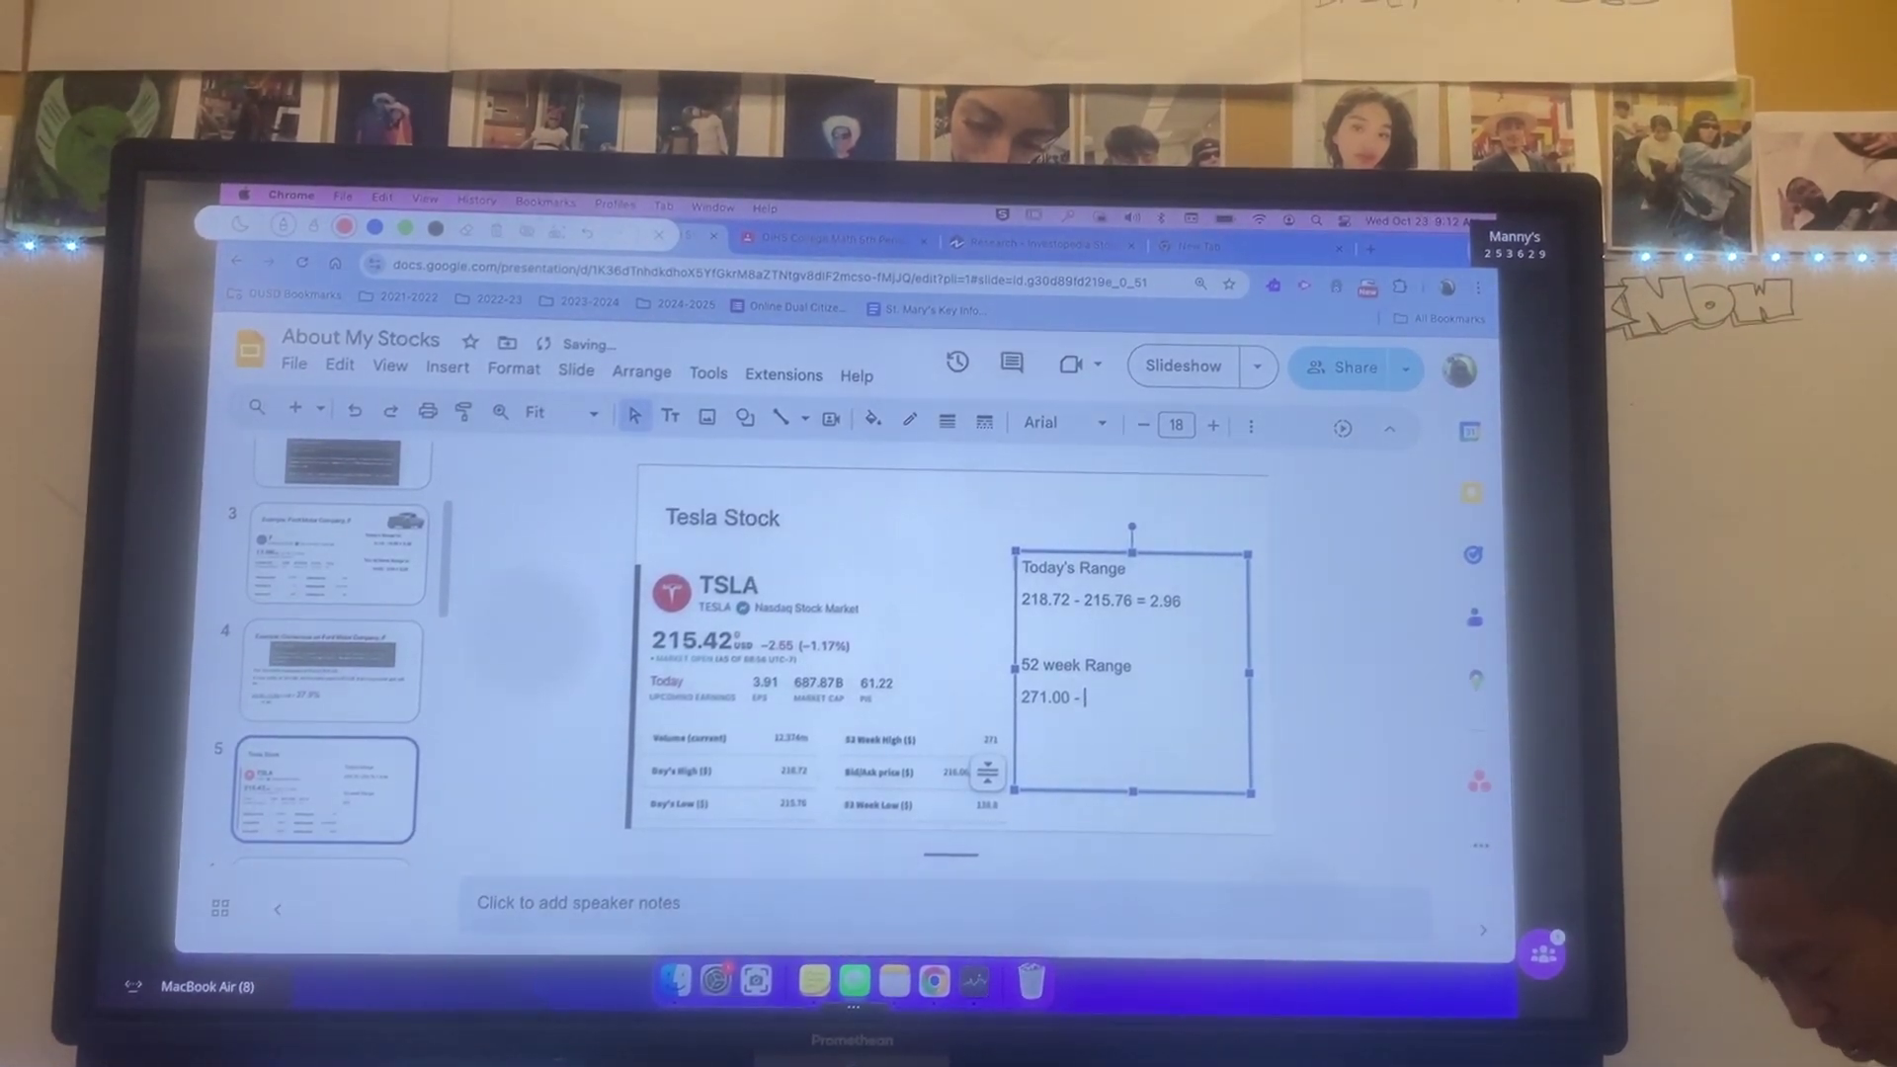
pyautogui.write(' 138.80 = 132.2')
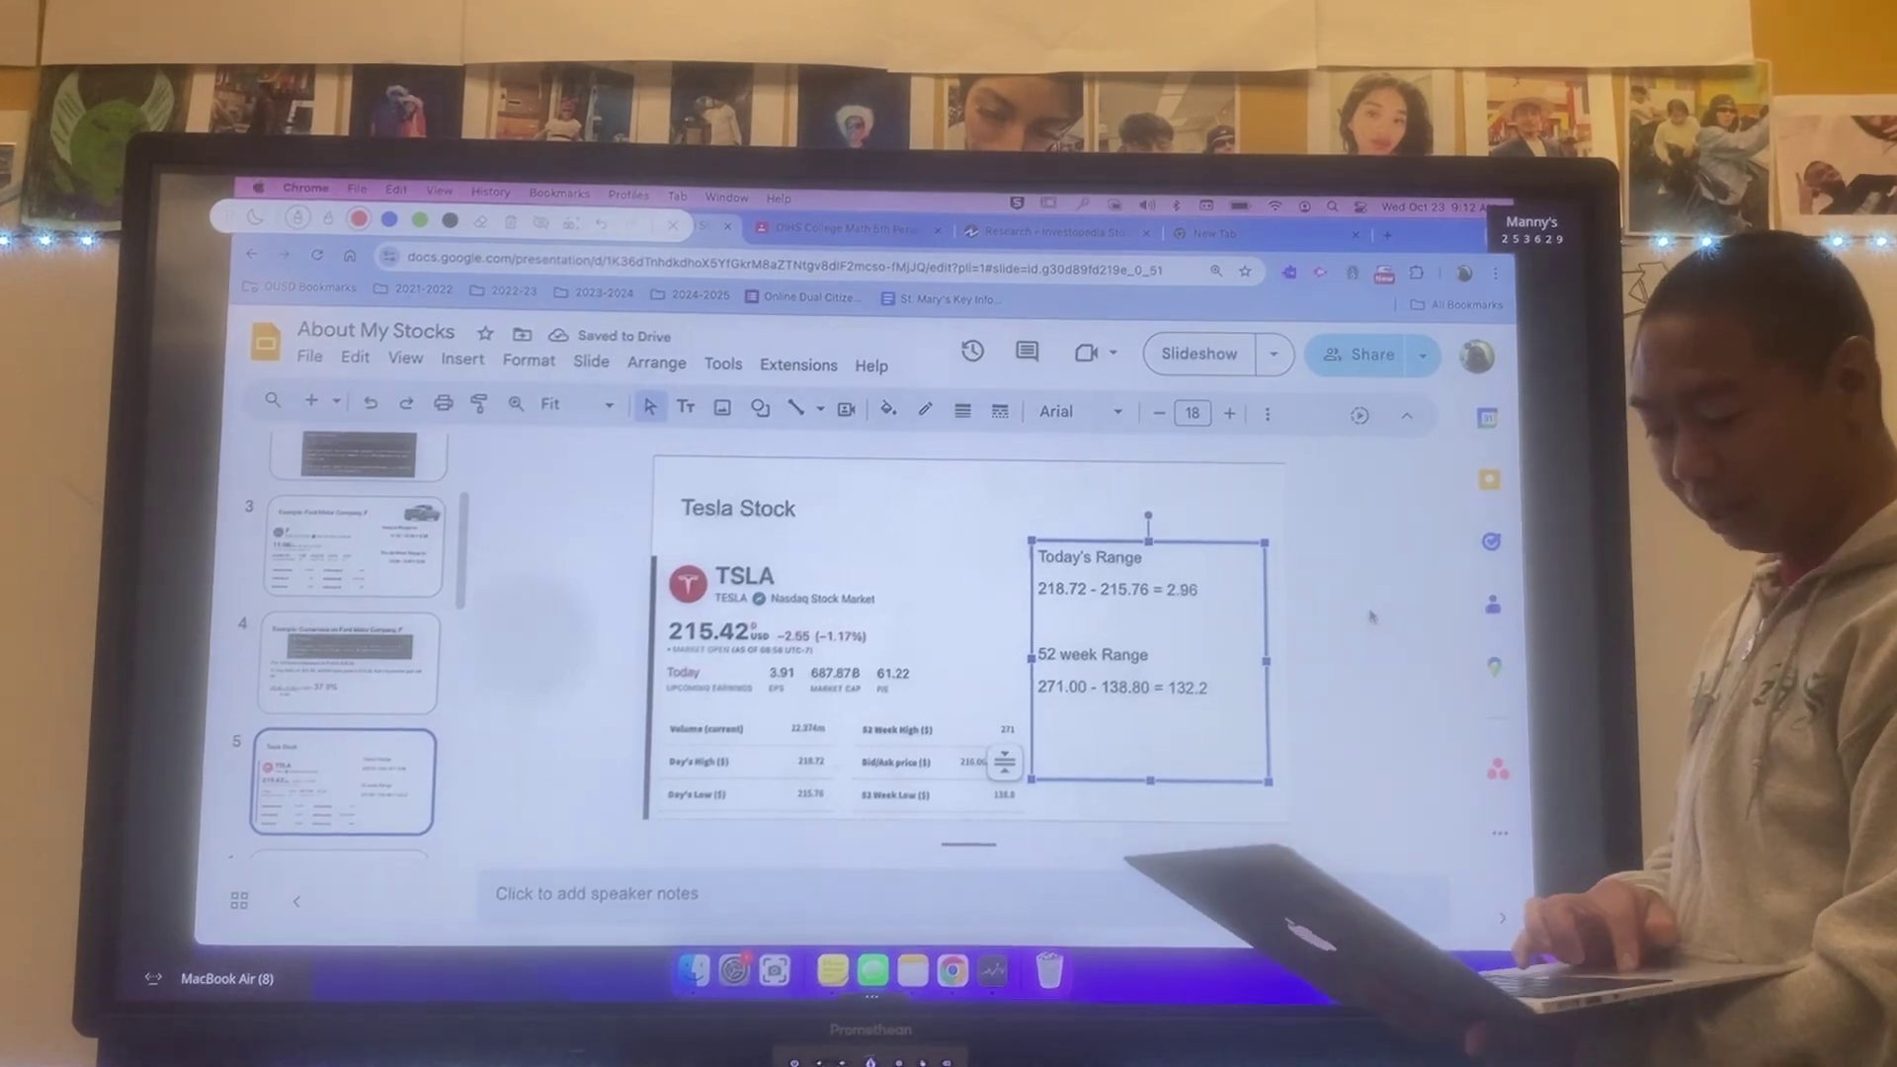
pyautogui.click(1382, 613)
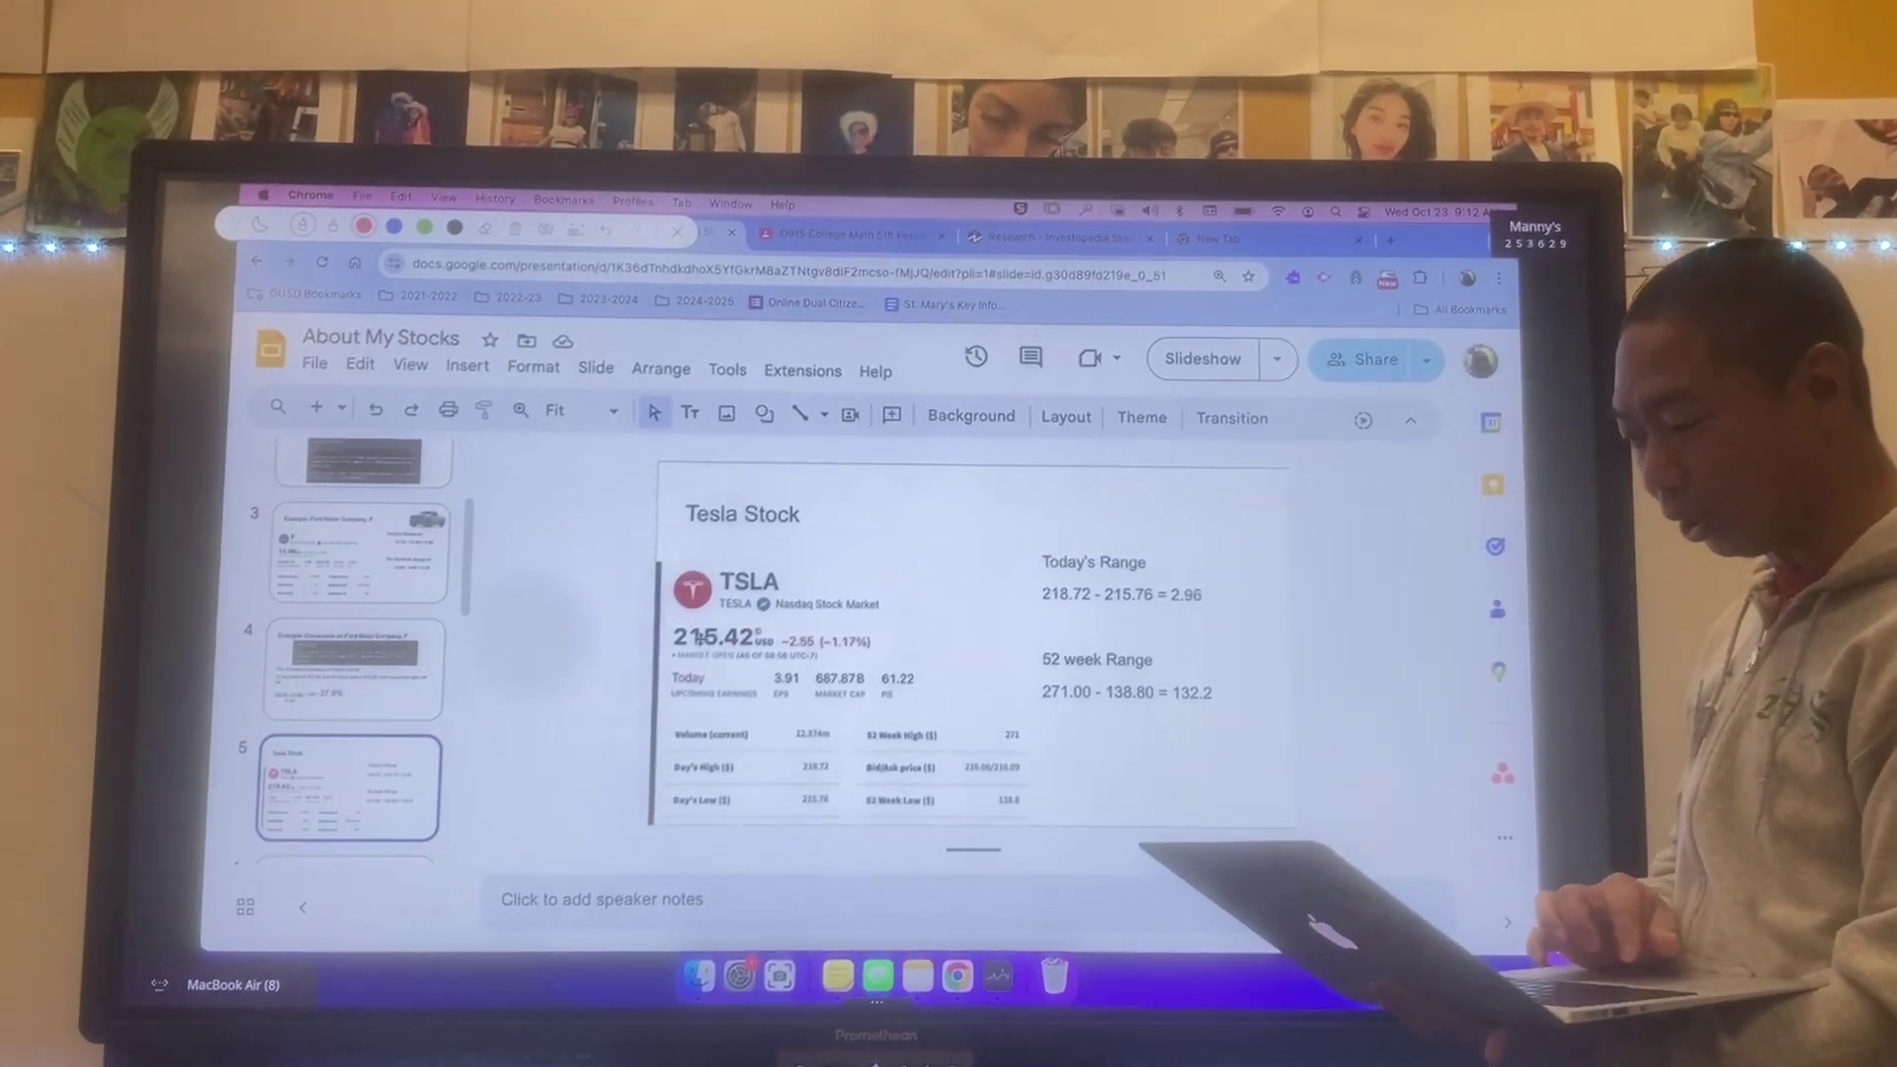
pyautogui.click(1215, 239)
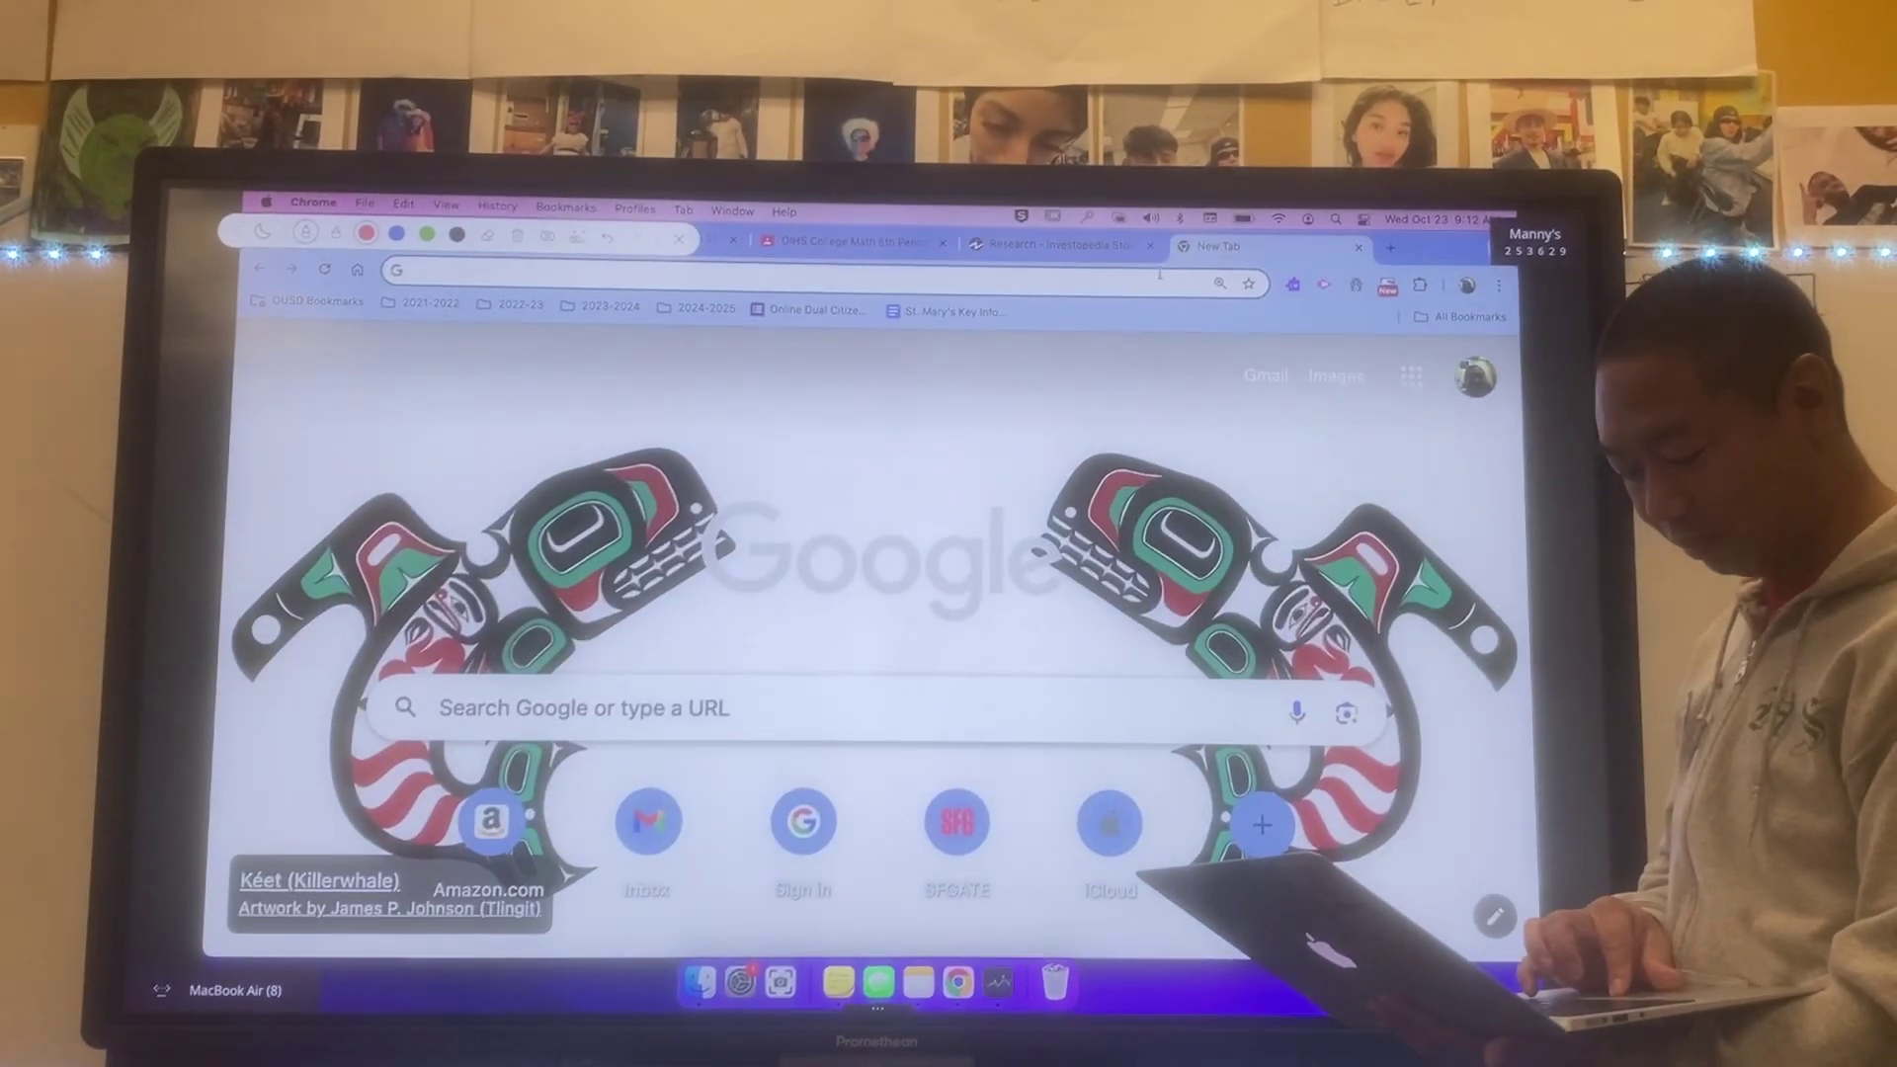
# Search 'tesla logo' and preview Wikipedia's red Tesla logo image.
pyautogui.click(1146, 275)
pyautogui.write('tes')
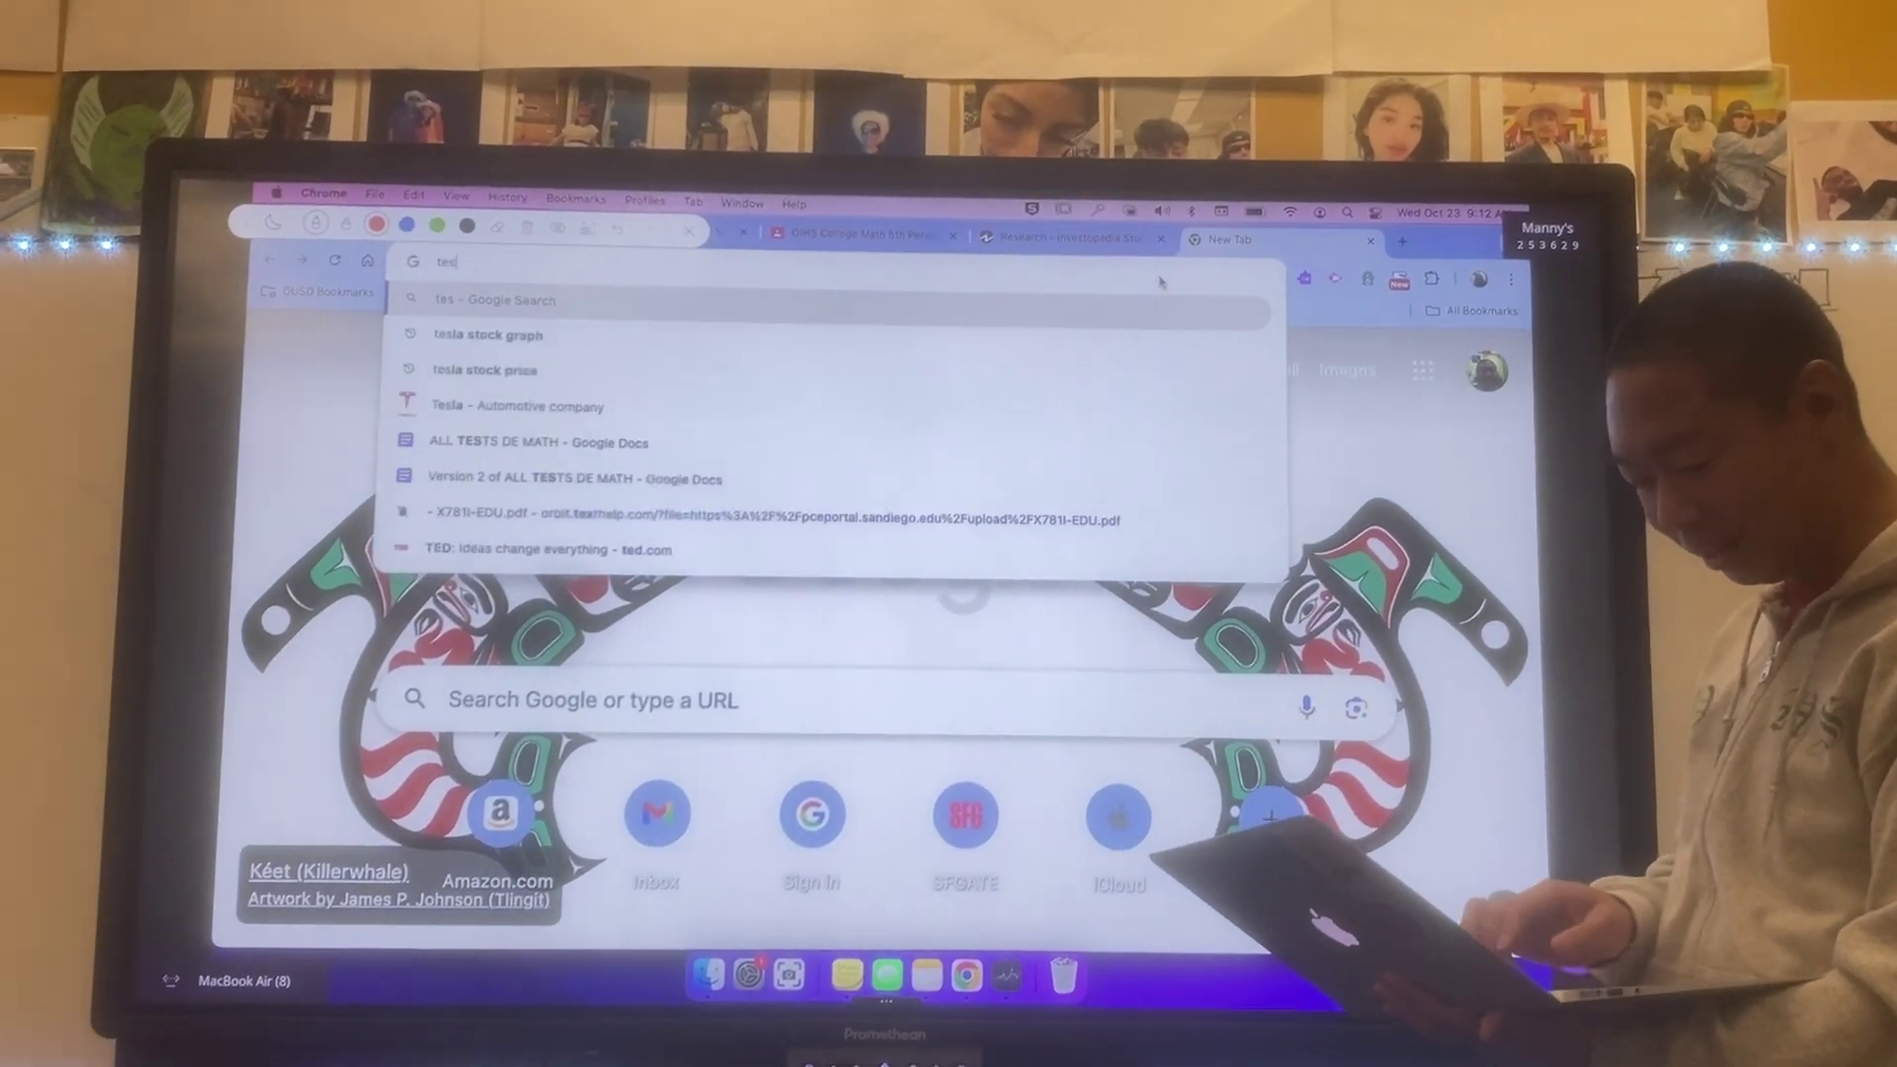
pyautogui.write('la logo')
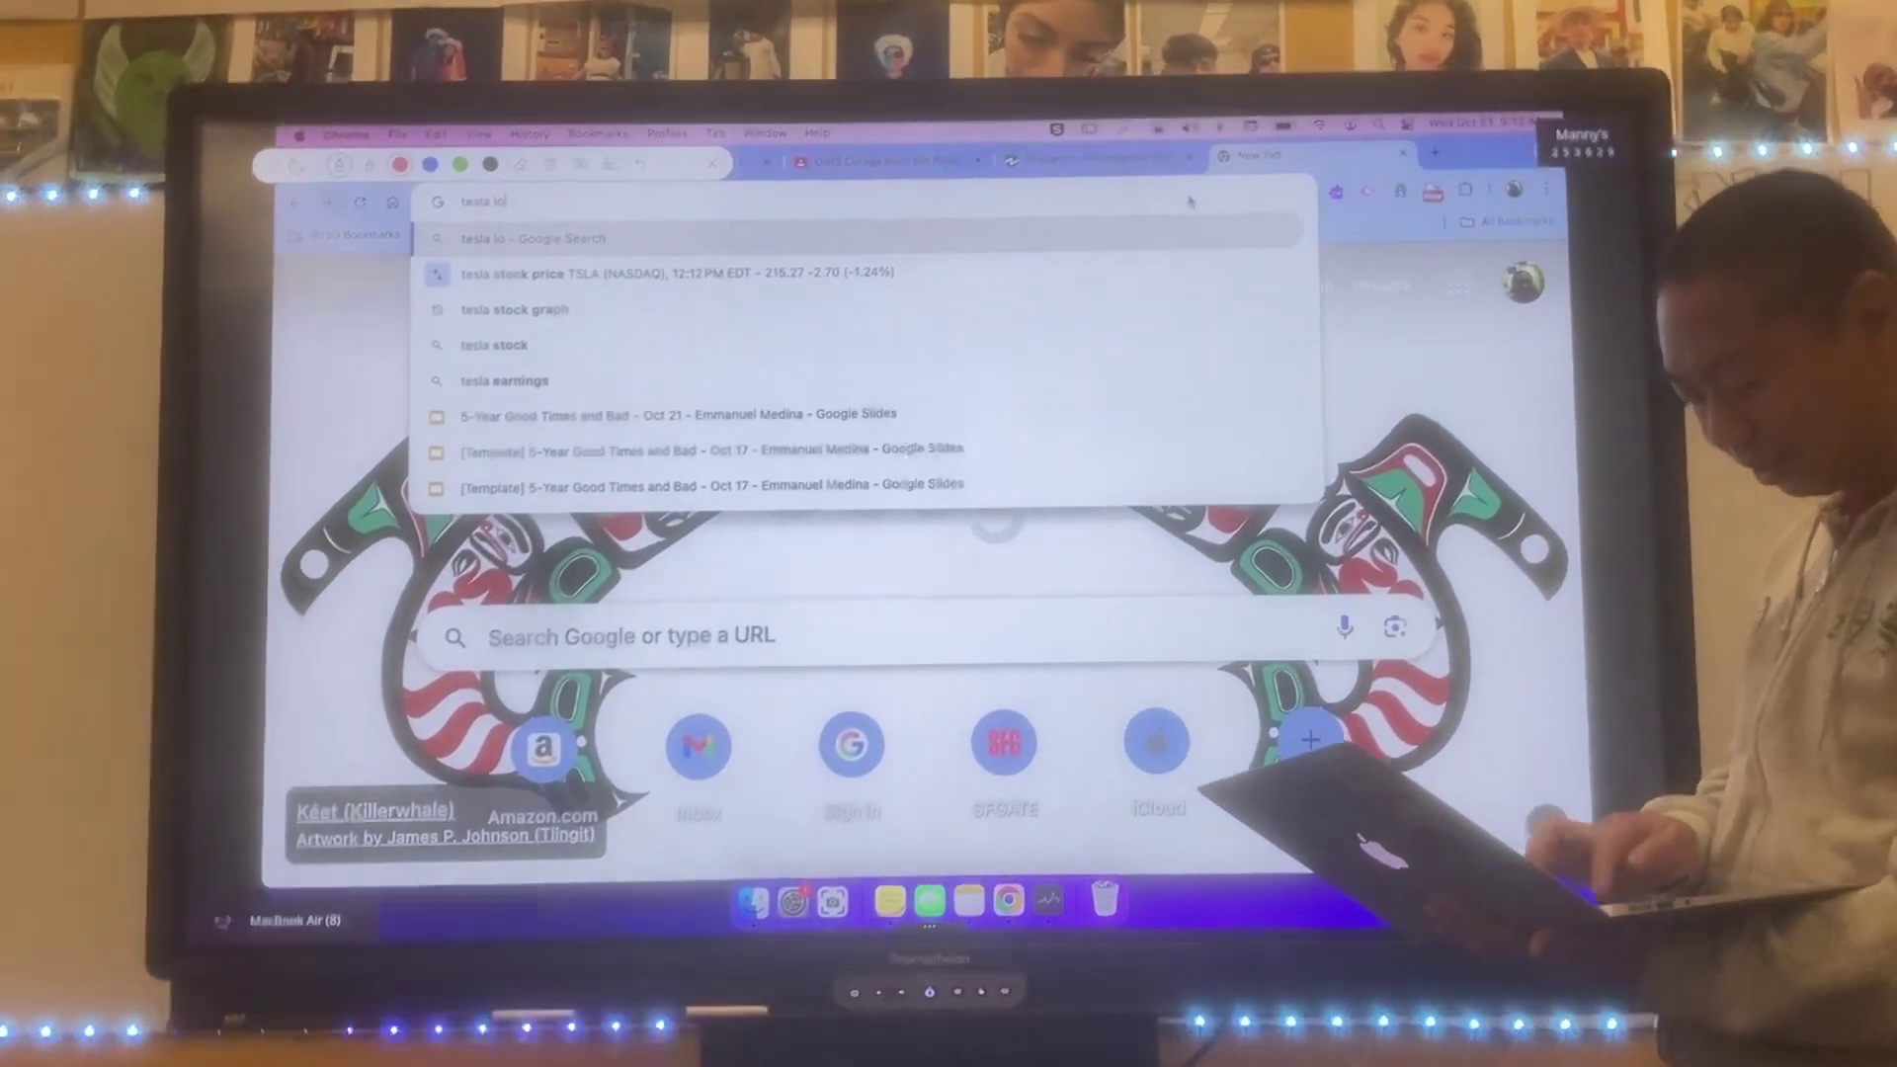
pyautogui.press('Return')
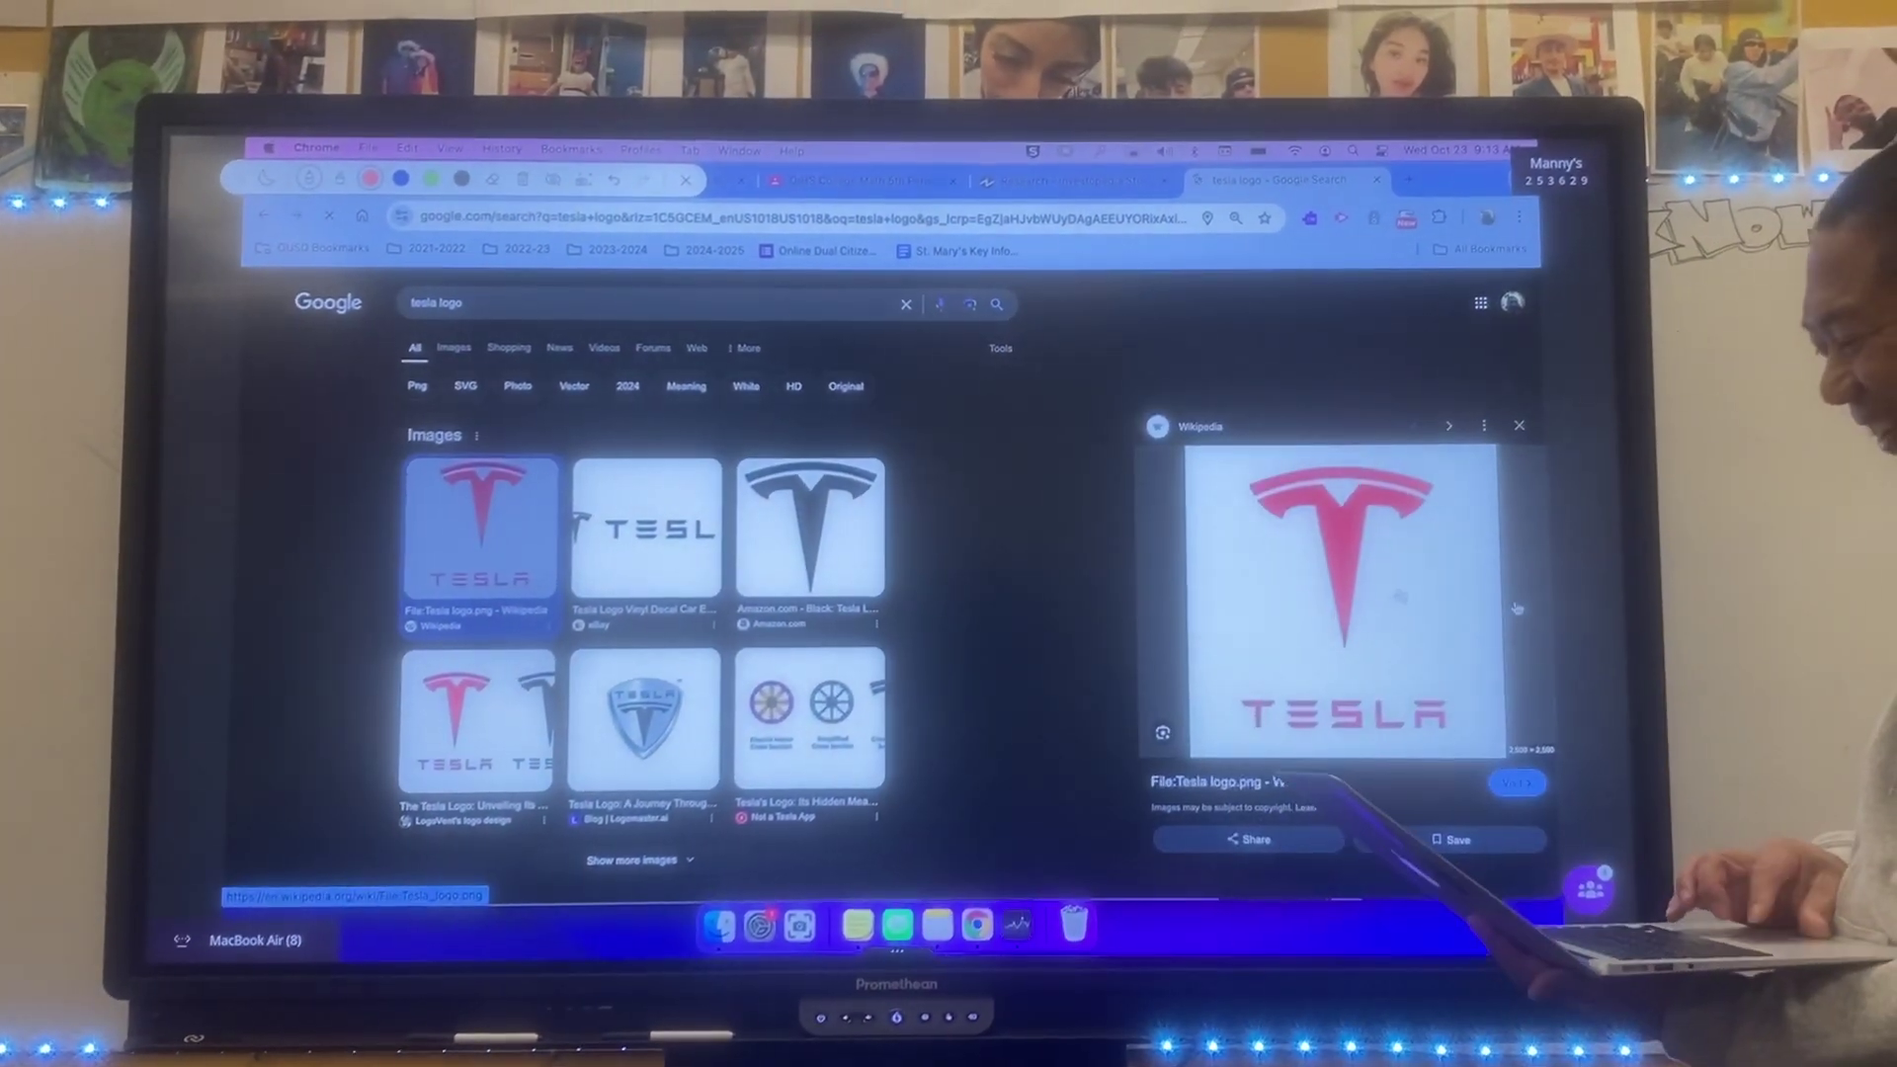
pyautogui.click(978, 296)
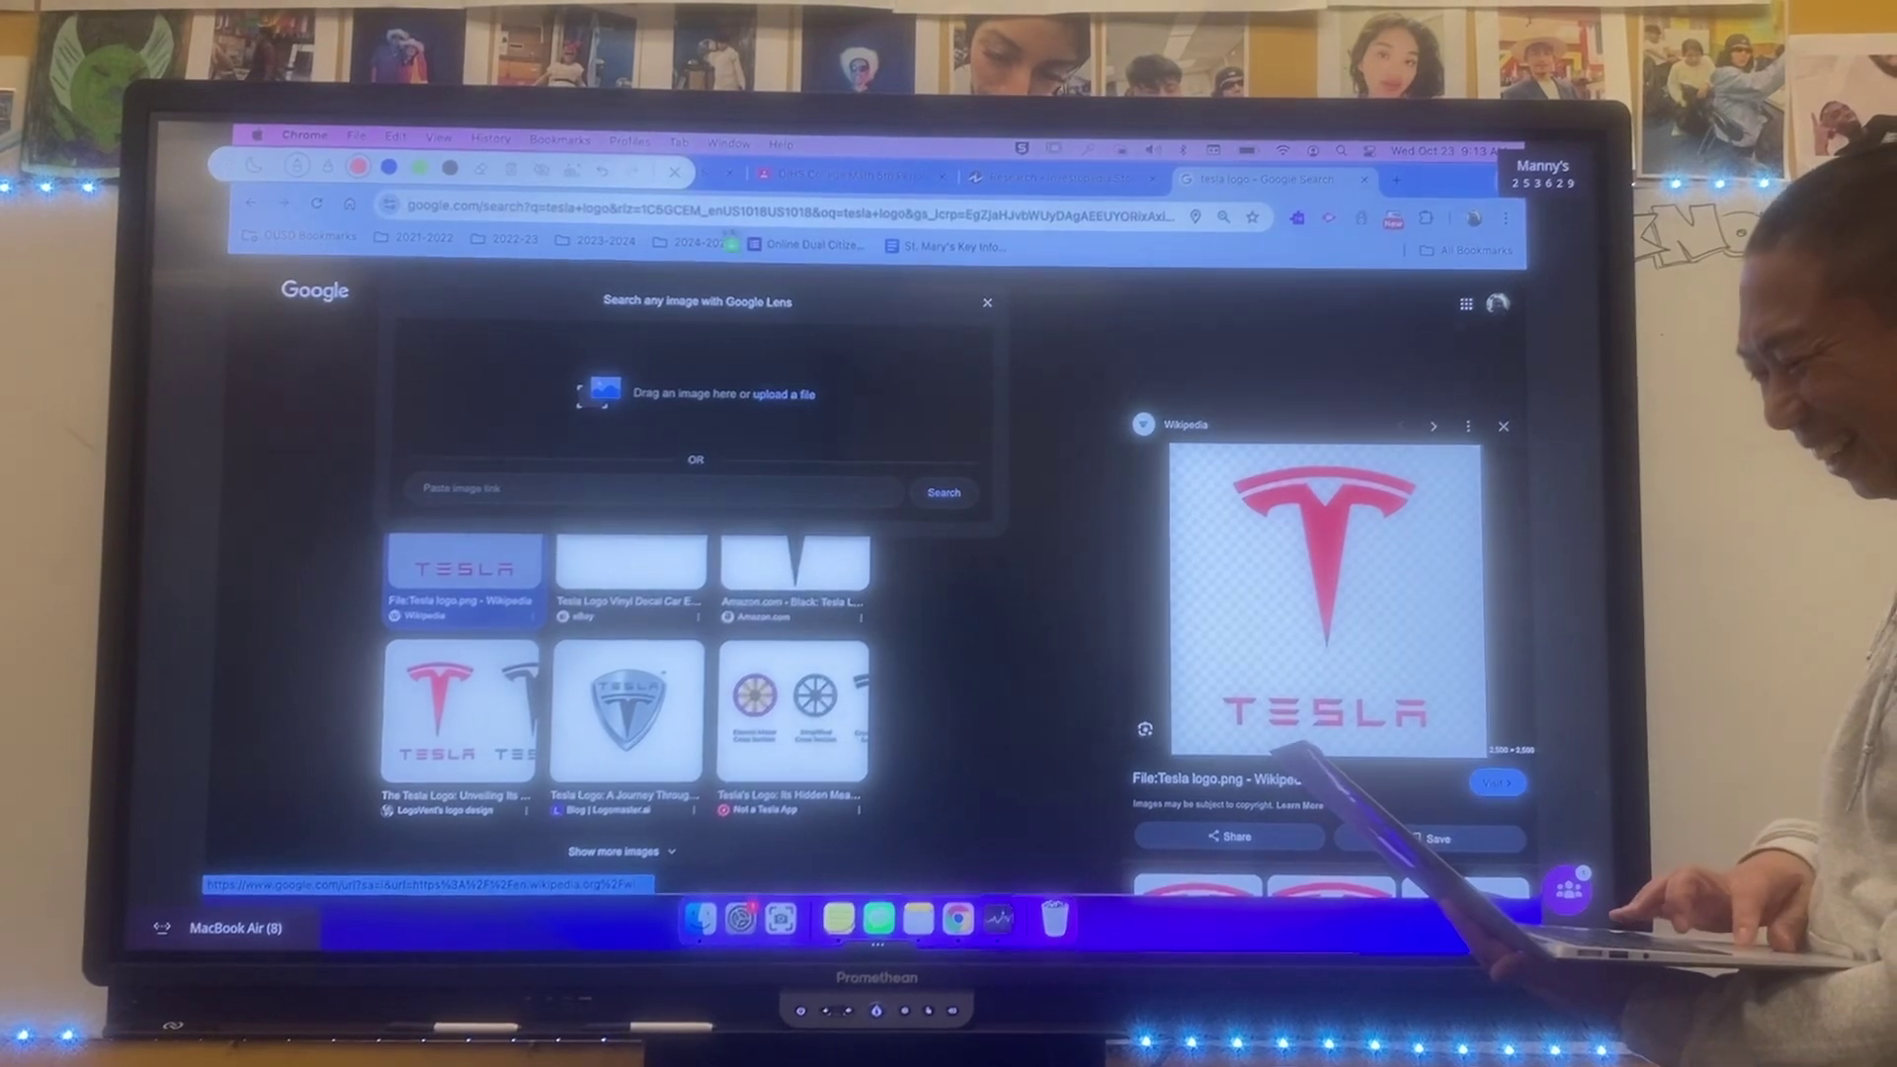
pyautogui.hotkey('ctrl', 'Tab')
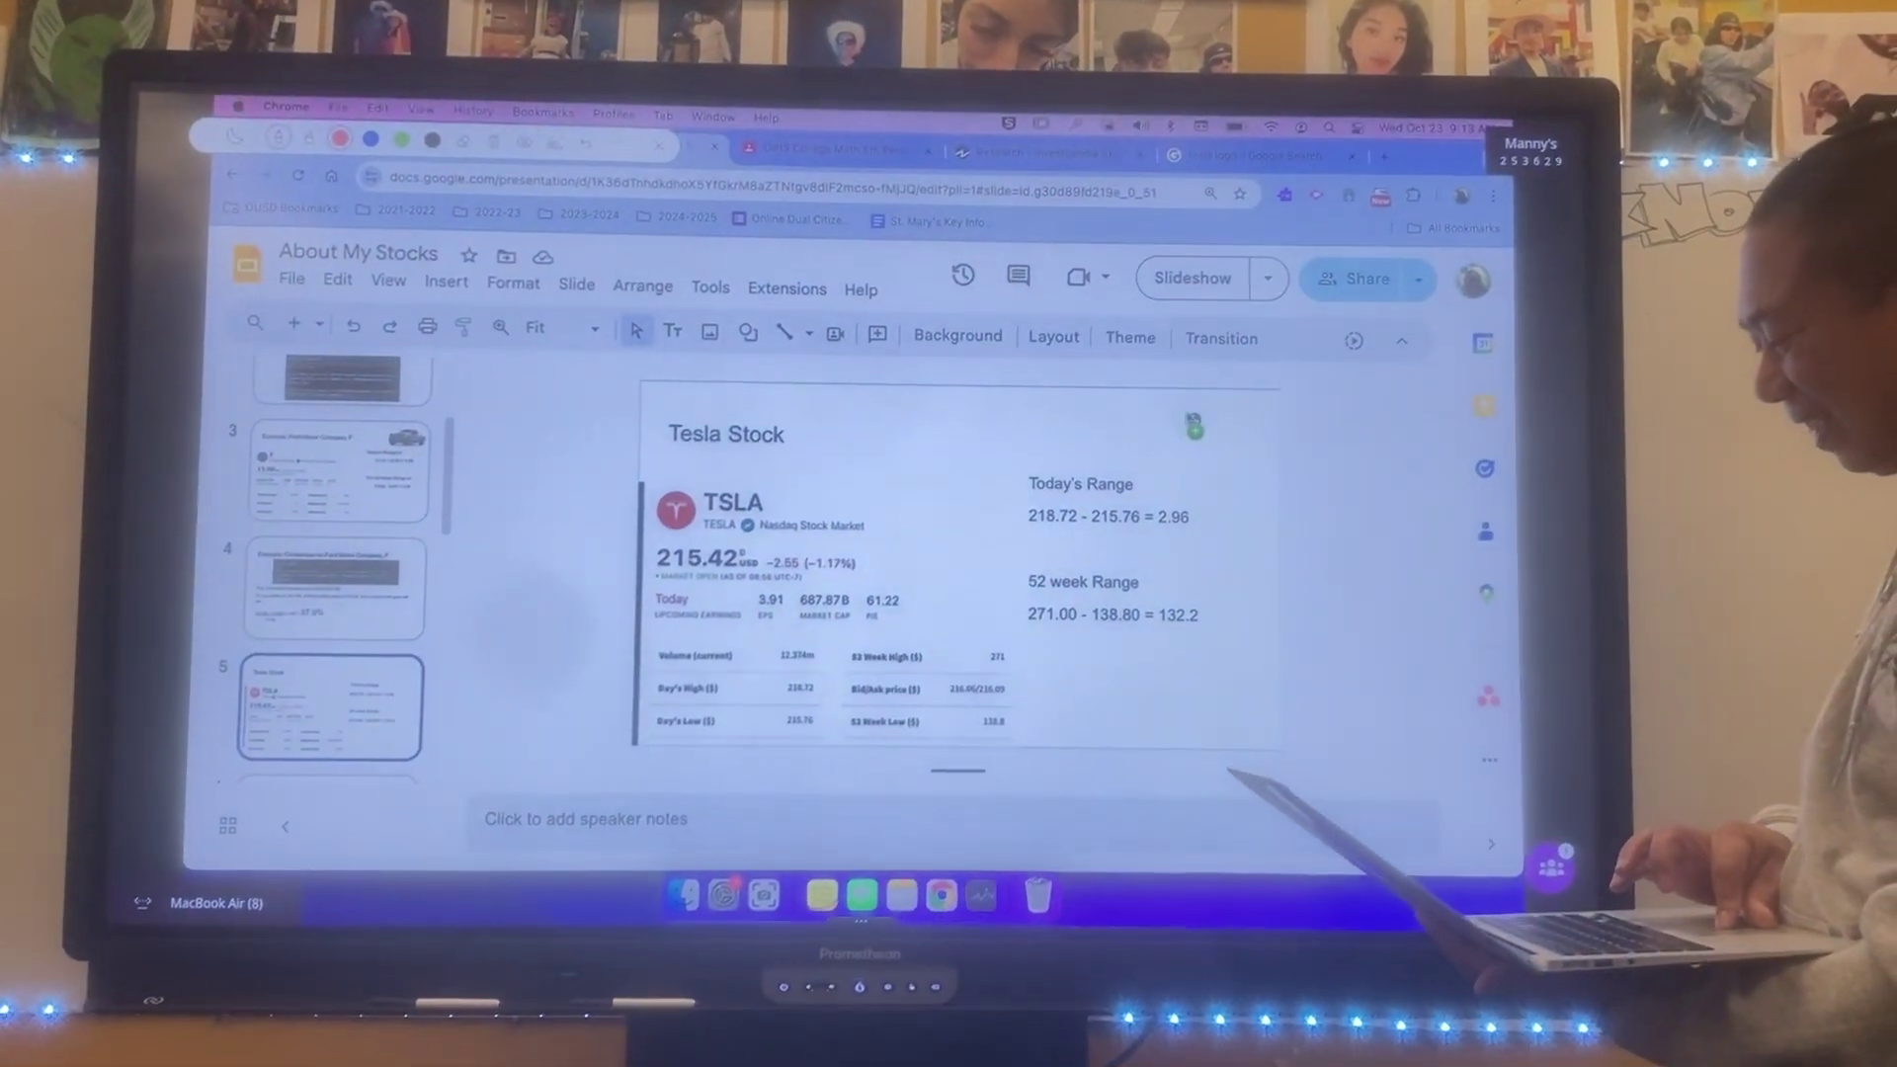
# Drop the red Tesla logo onto the slide, shrink it, and place it top-right.
pyautogui.moveTo(1195, 428); pyautogui.dragTo(1205, 422)
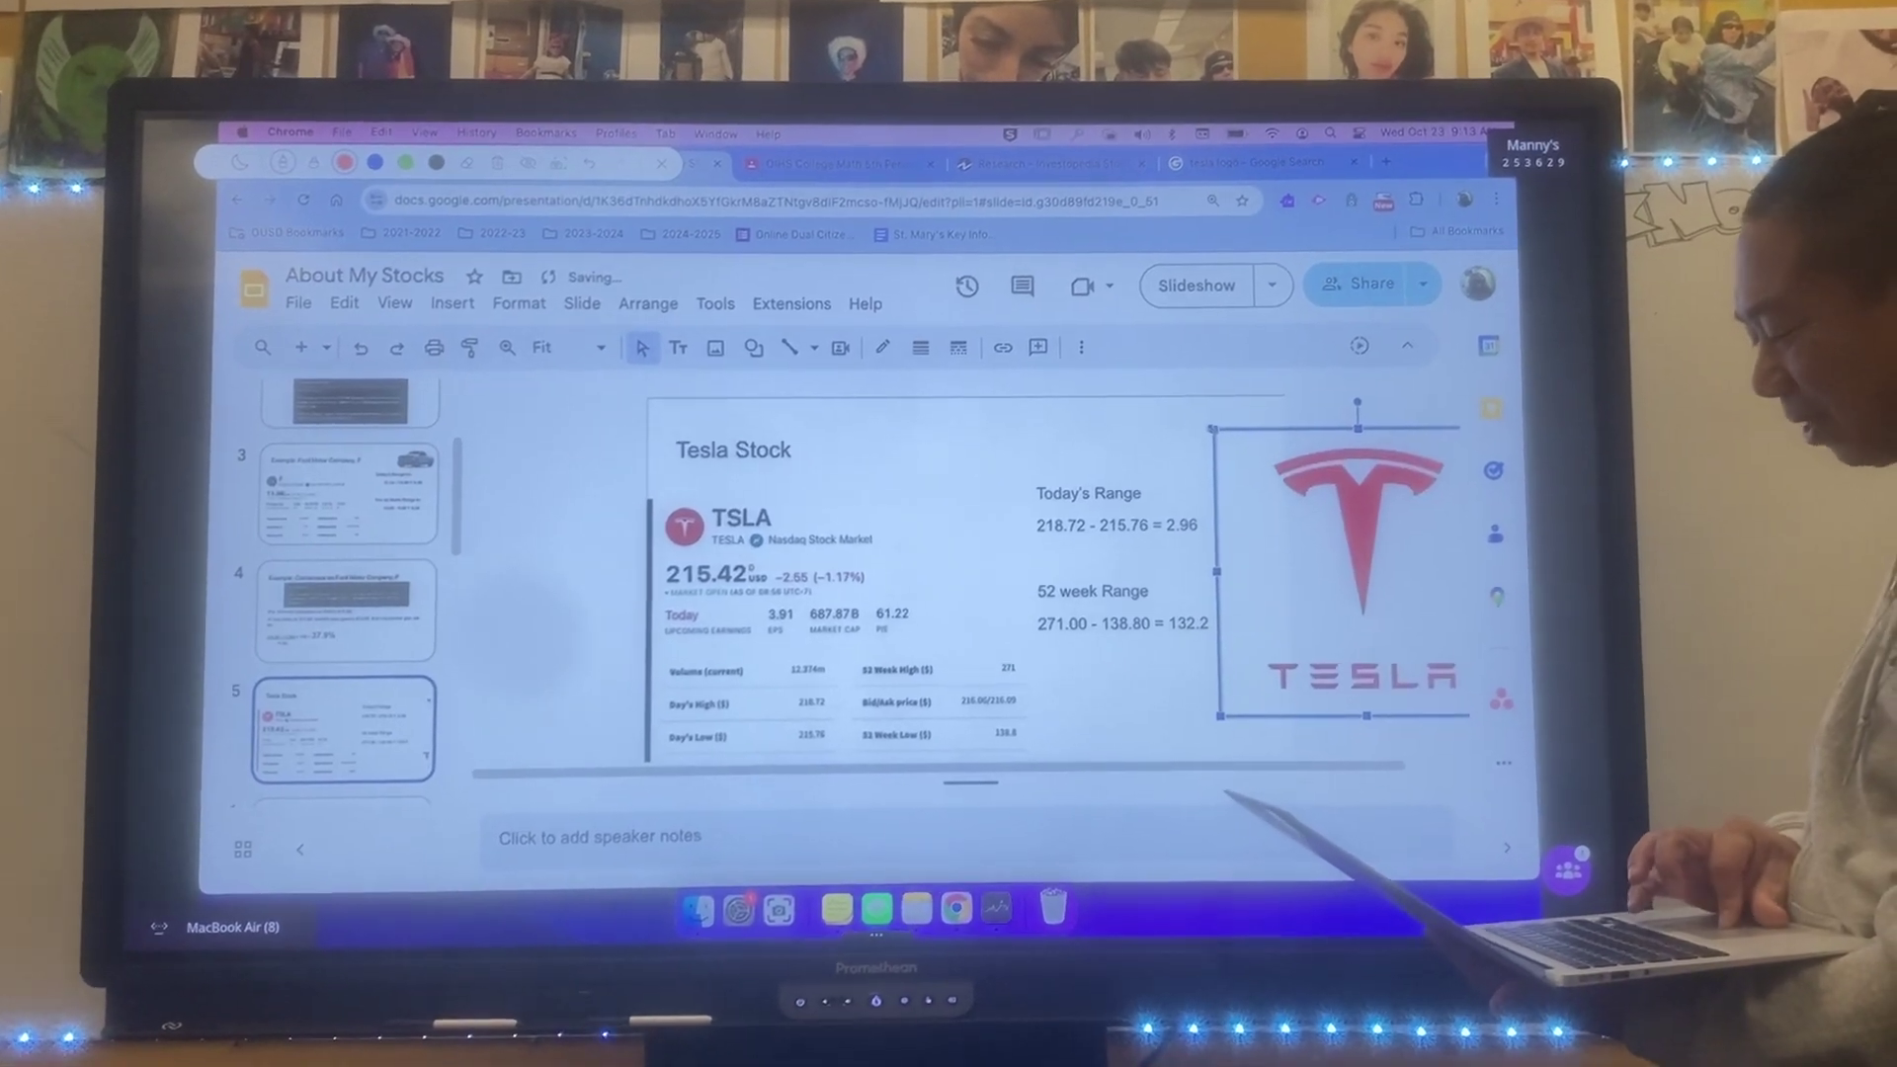
pyautogui.moveTo(1216, 431)
pyautogui.mouseDown()
pyautogui.moveTo(1395, 603)
pyautogui.moveTo(1283, 553)
pyautogui.mouseUp()
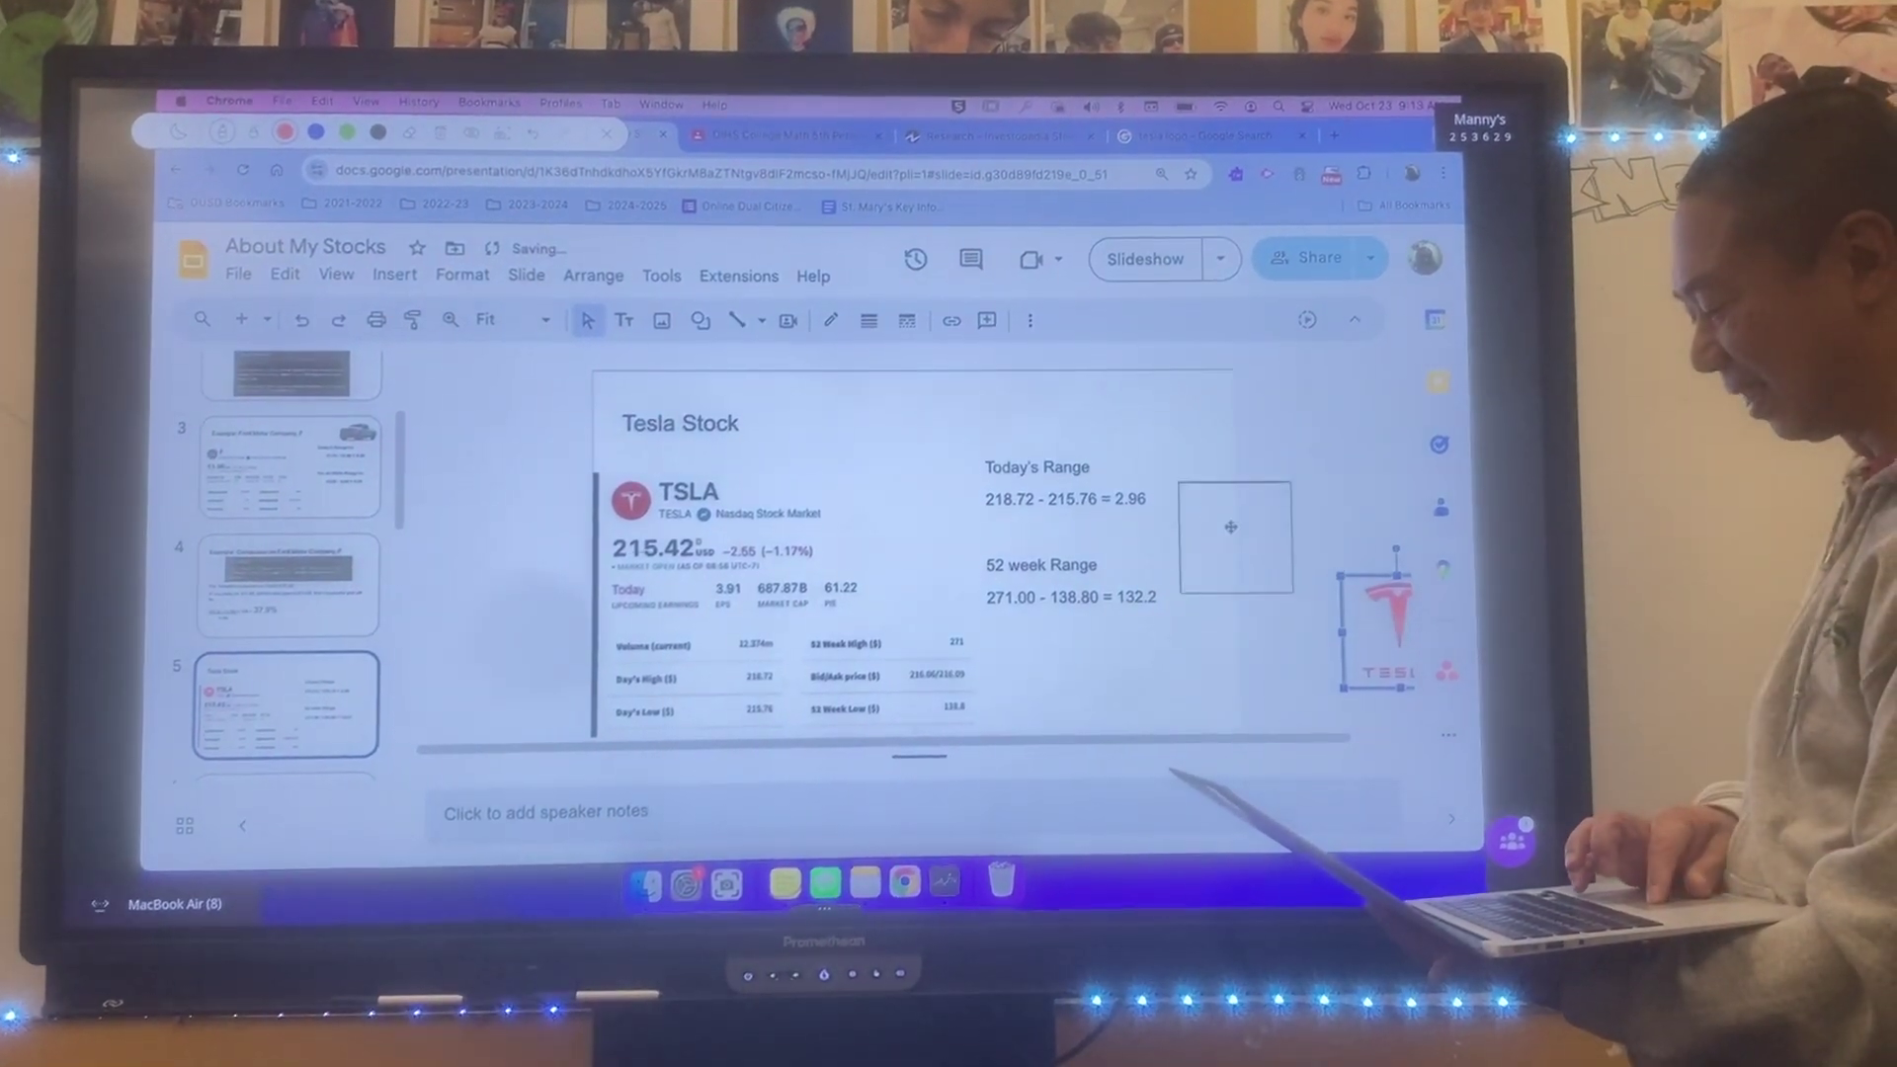
pyautogui.moveTo(1174, 416); pyautogui.dragTo(1175, 418)
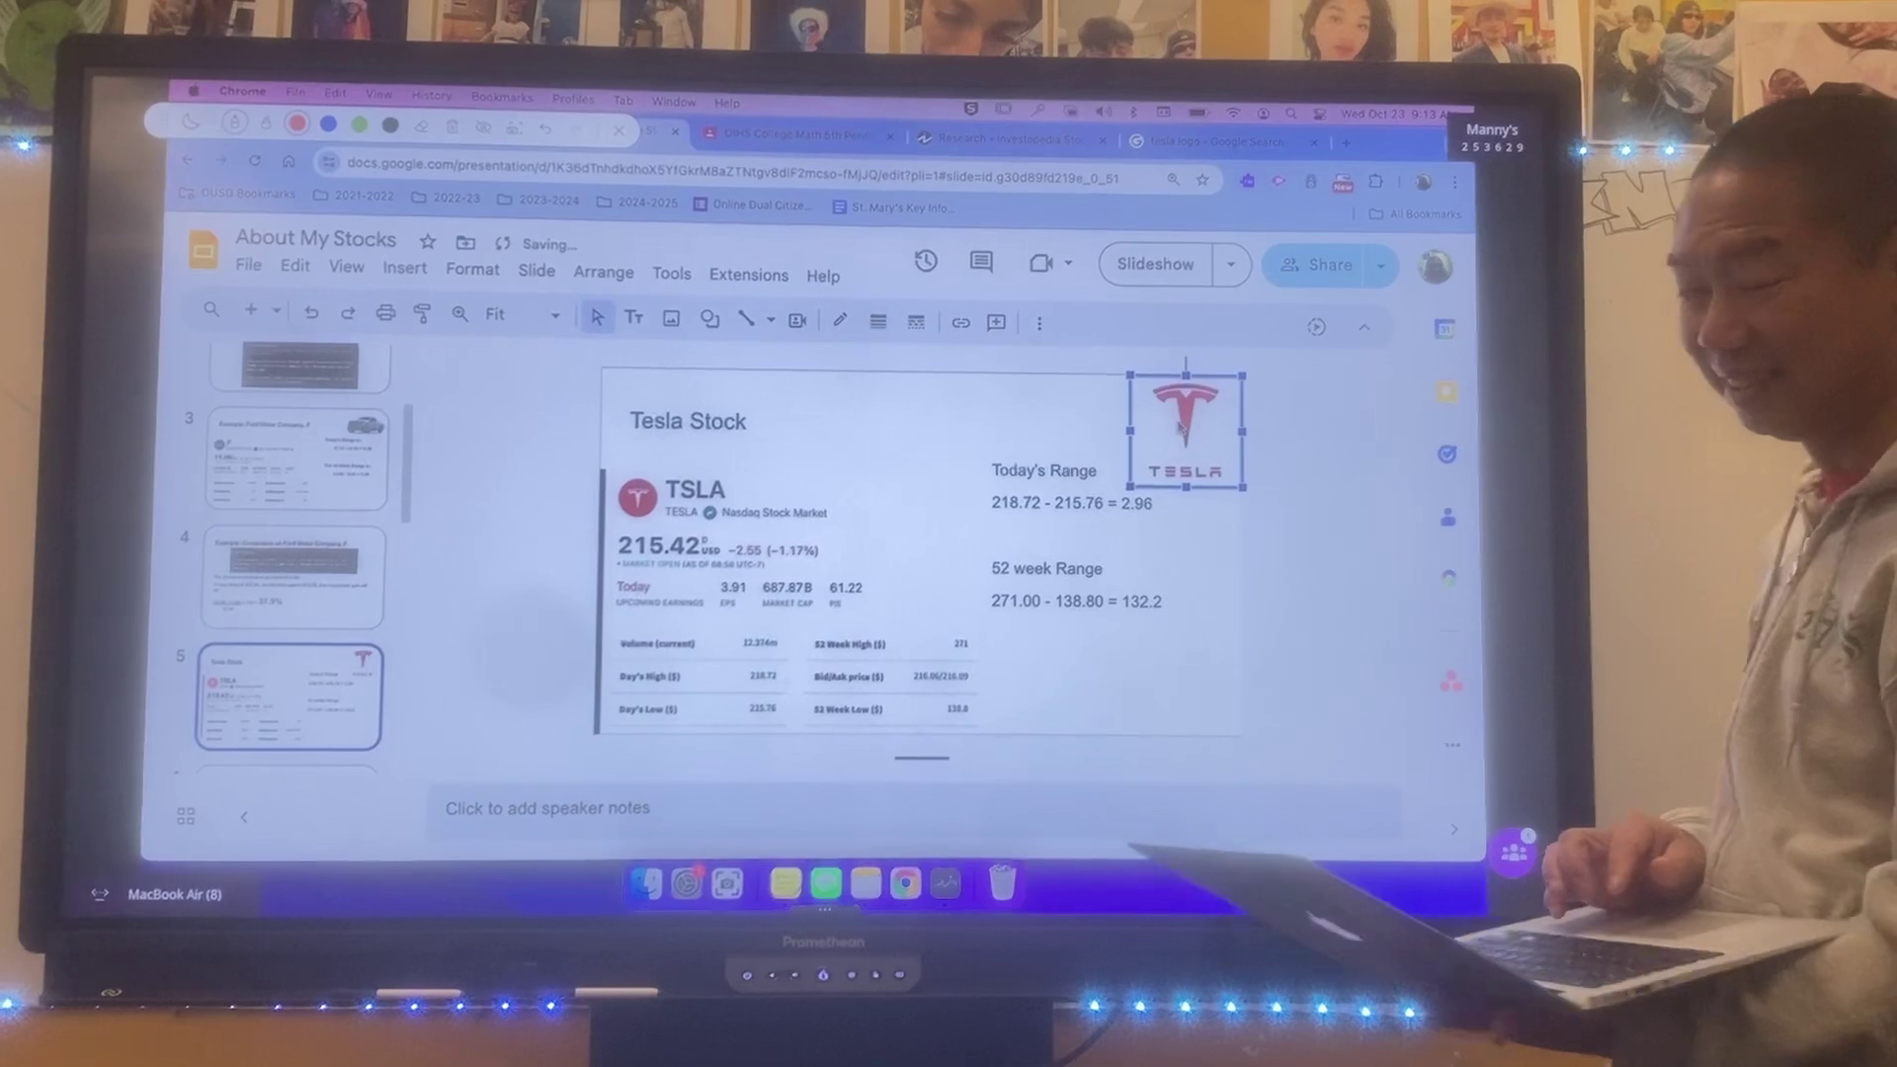